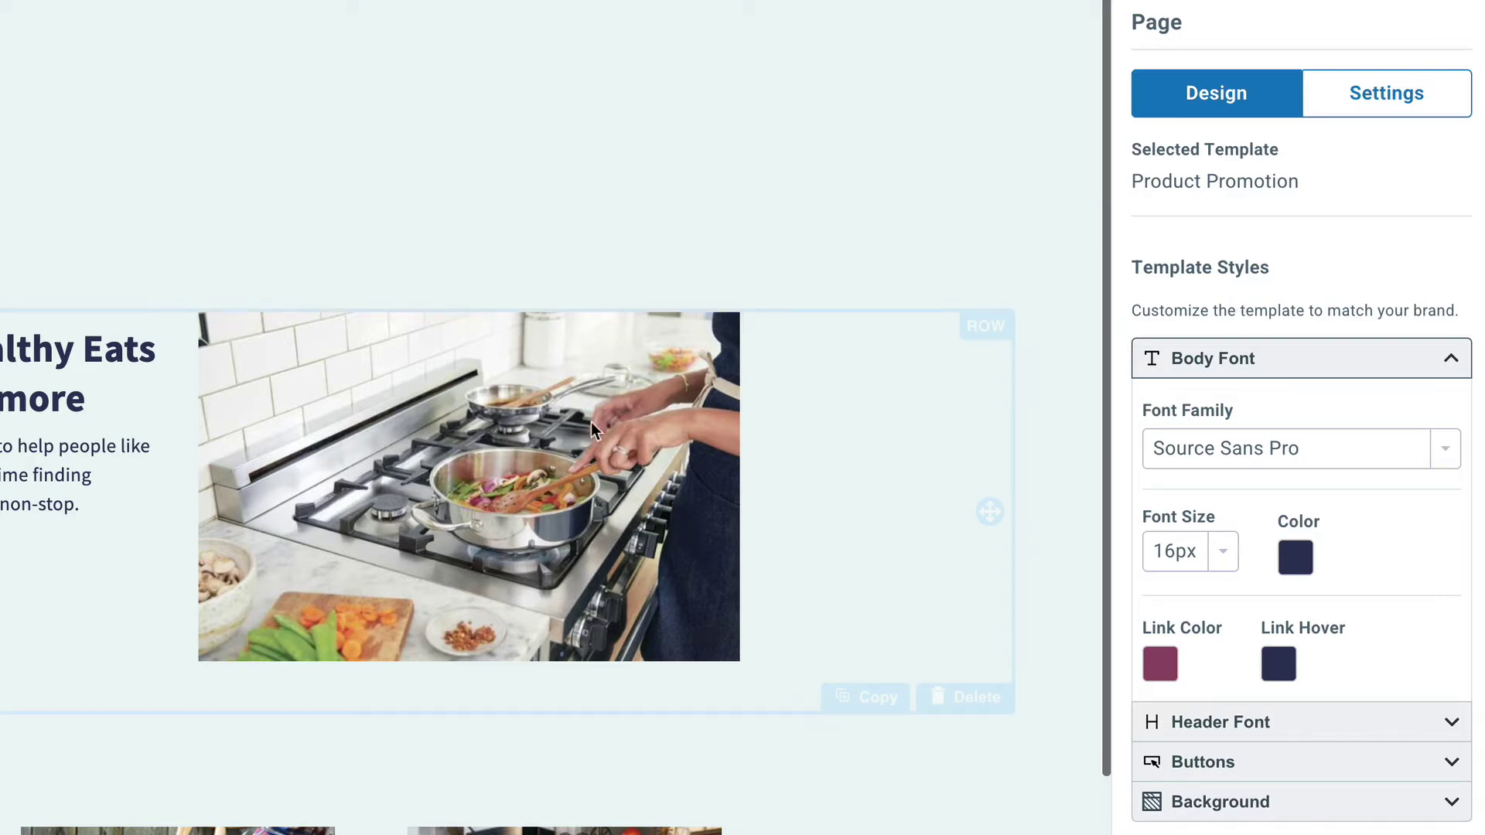
Open the settings of the stovetop cooking image and return to the page-level design settings.
click(396, 469)
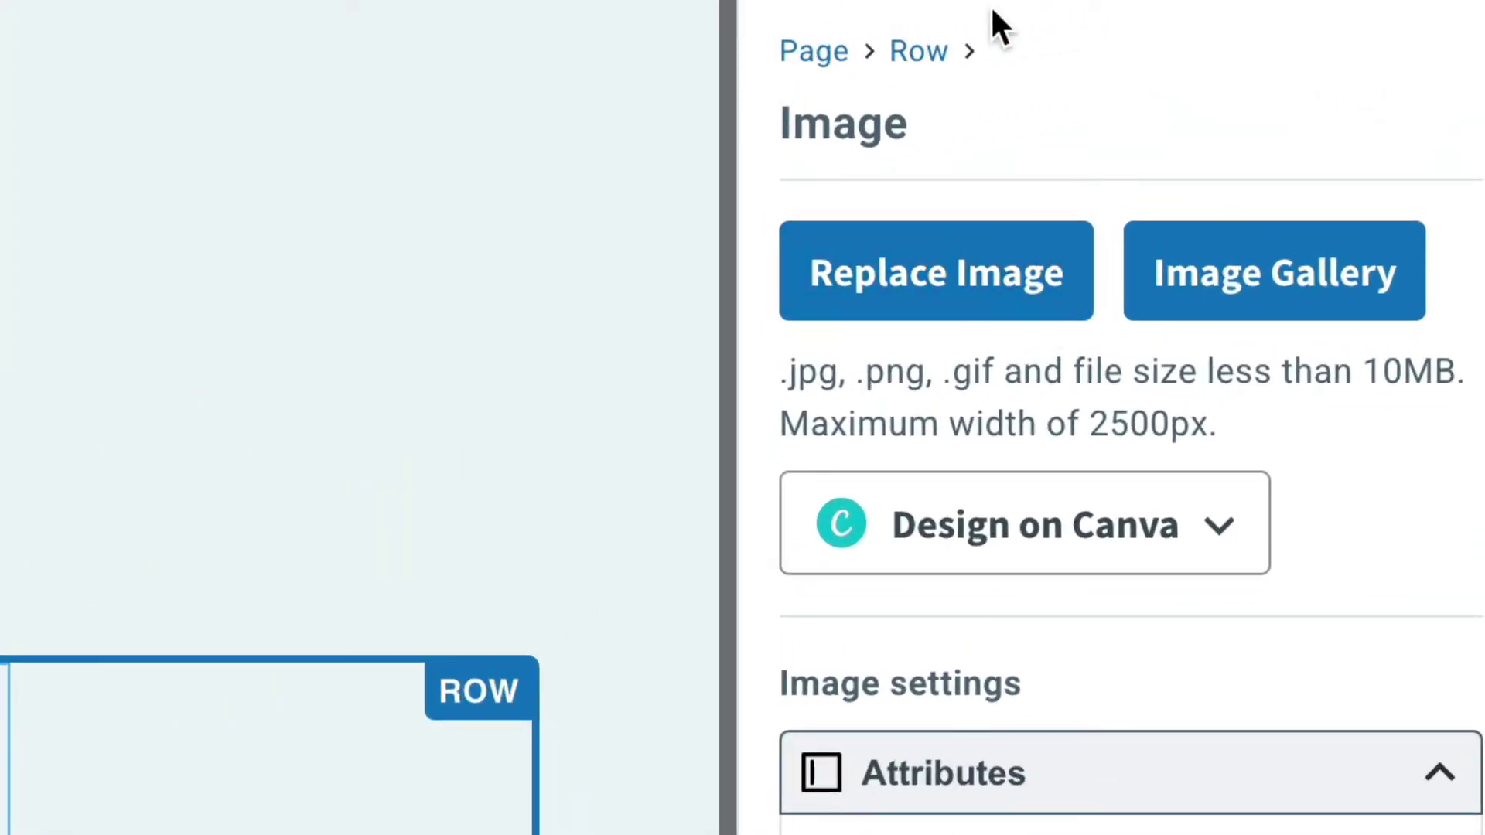
click(801, 56)
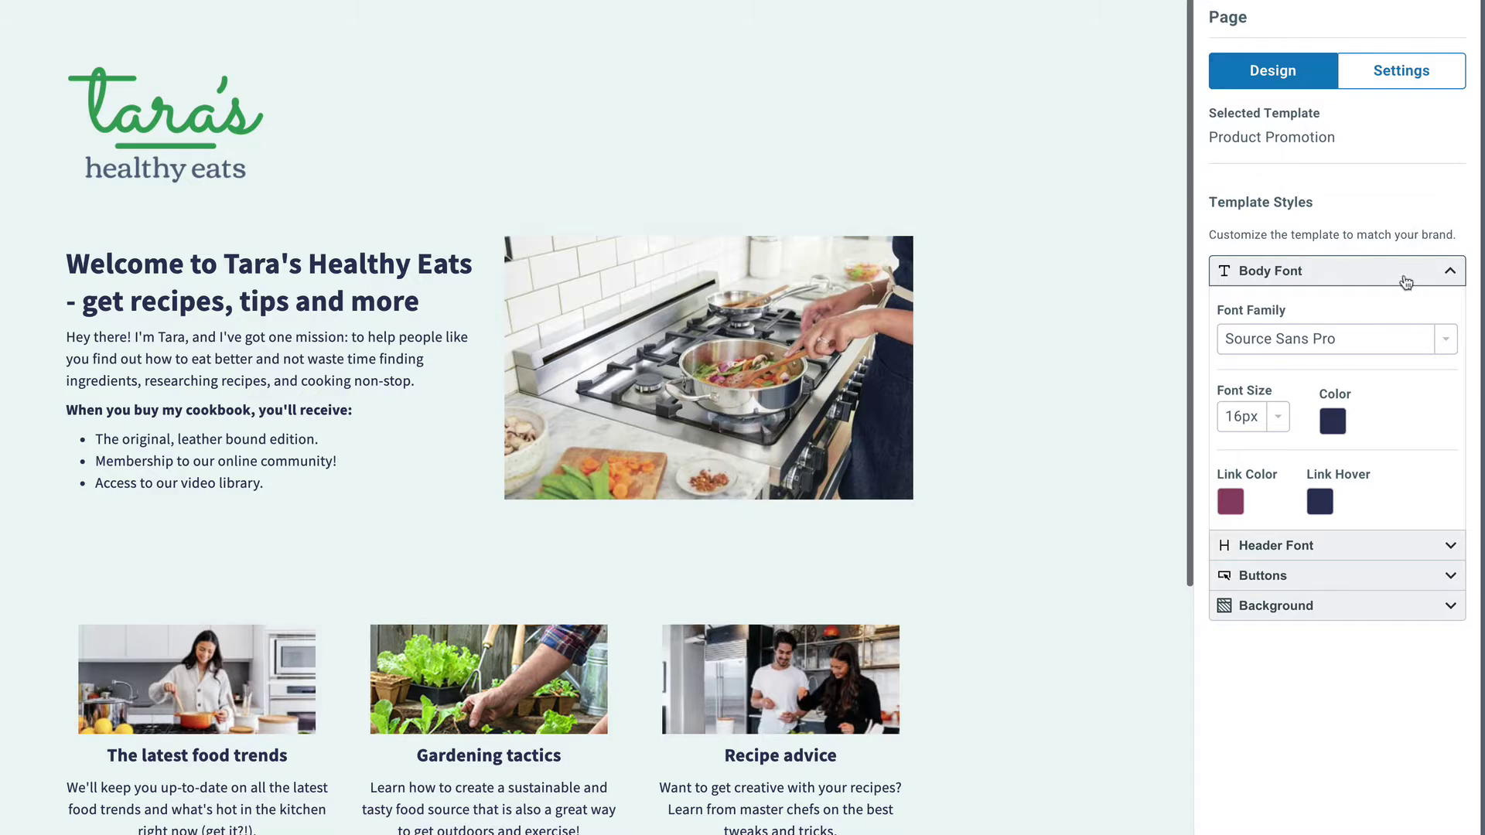
Change the template's body font family to Raleway and review it across the page.
click(1446, 340)
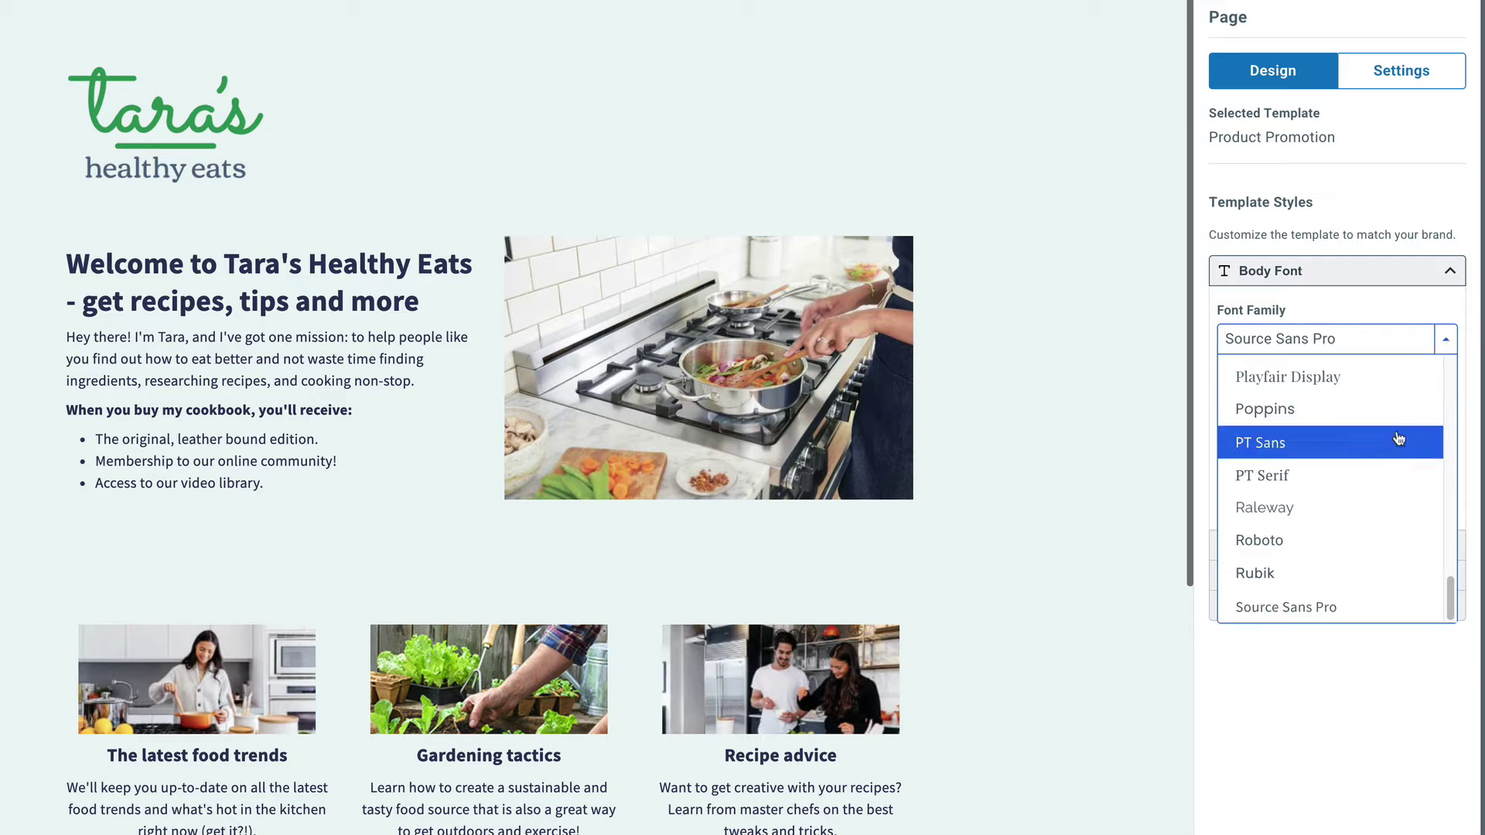
click(1367, 508)
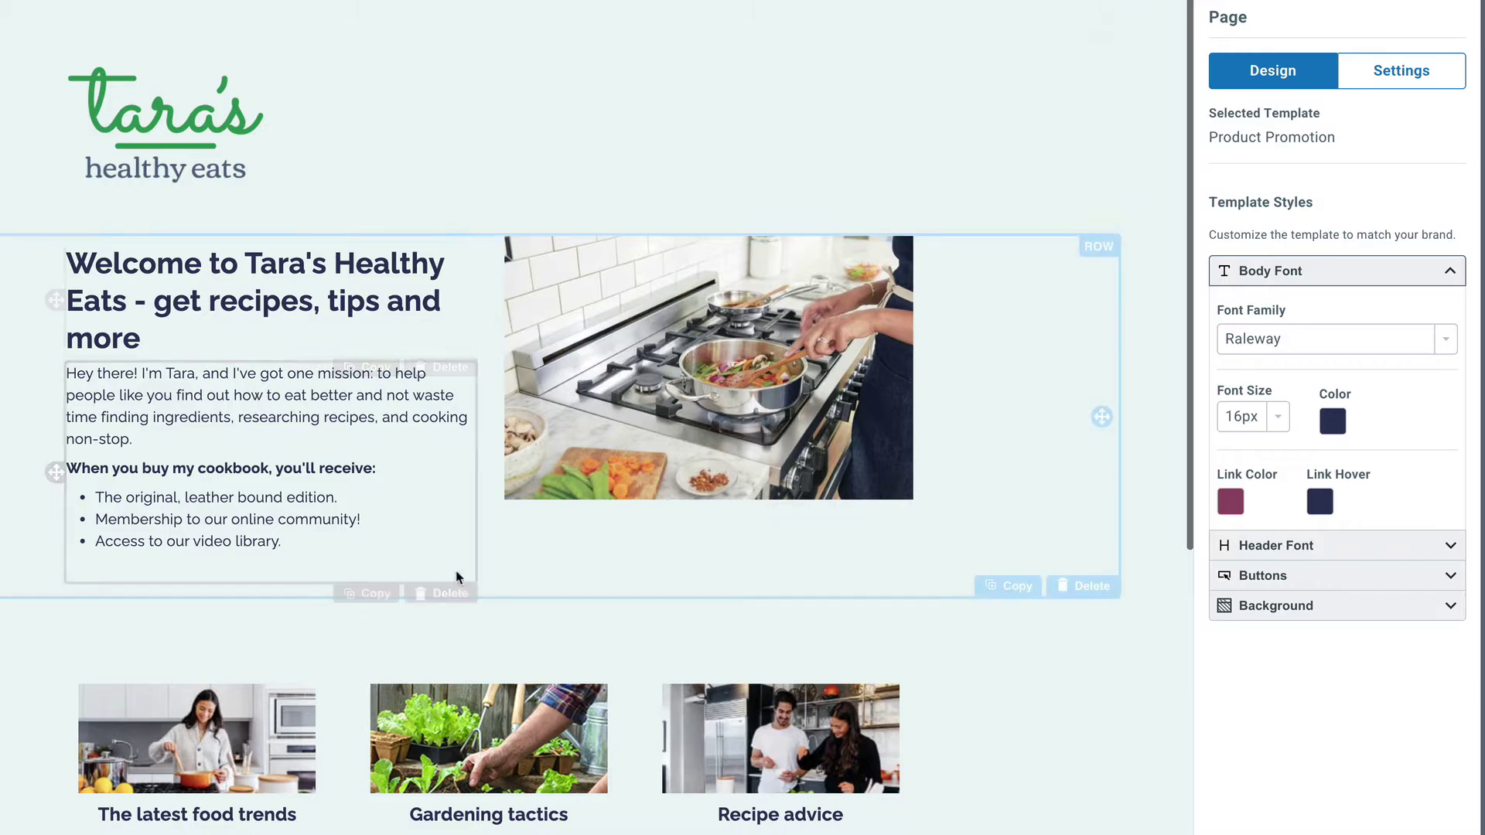
scroll(402, 541, down, 5)
scroll(406, 515, up, 5)
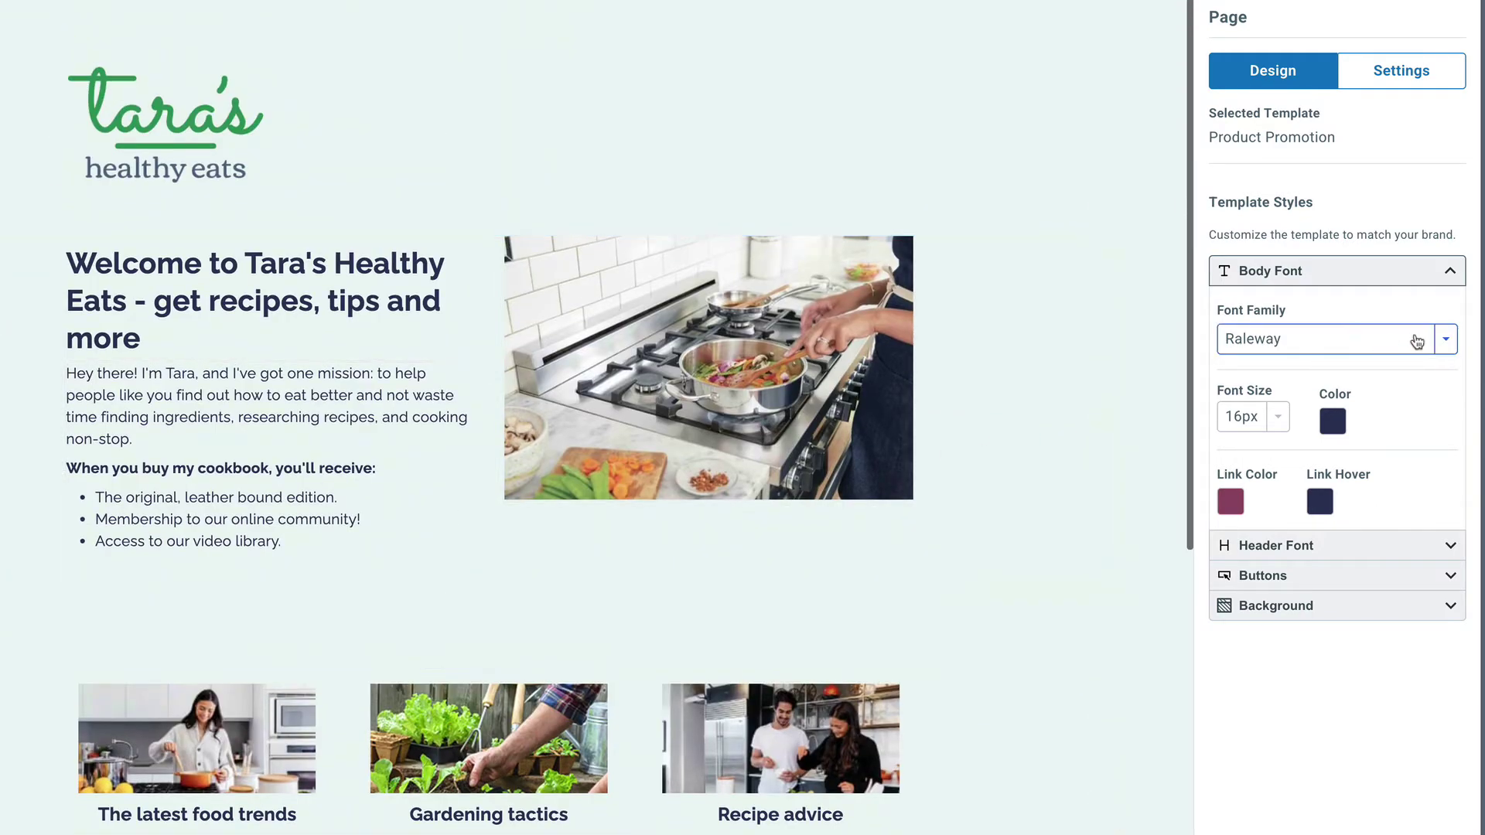
Restore the template's body font family to Source Sans Pro.
click(1441, 338)
scroll(1428, 430, up, 10)
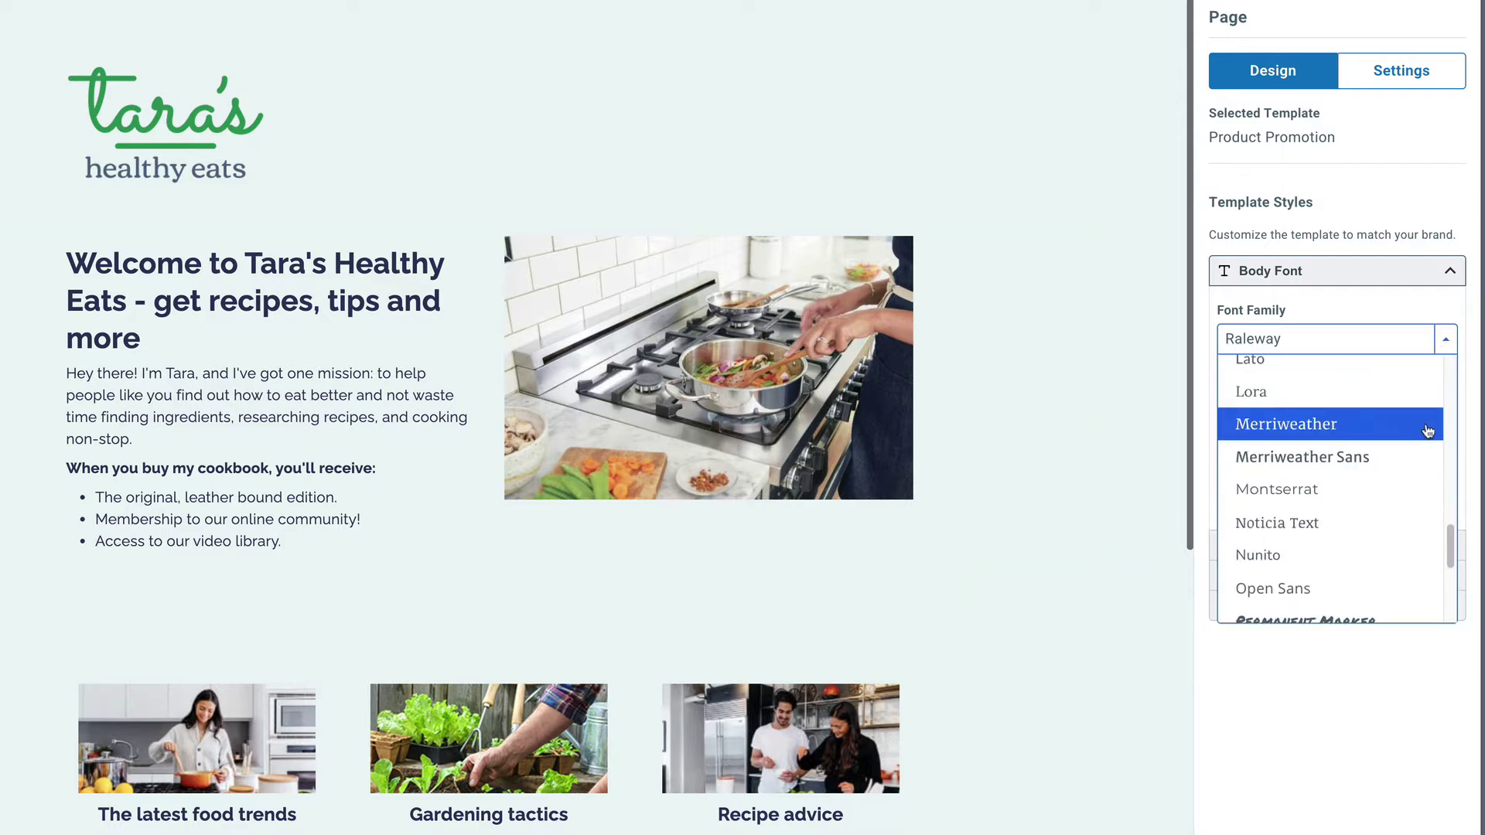
scroll(1428, 430, down, 10)
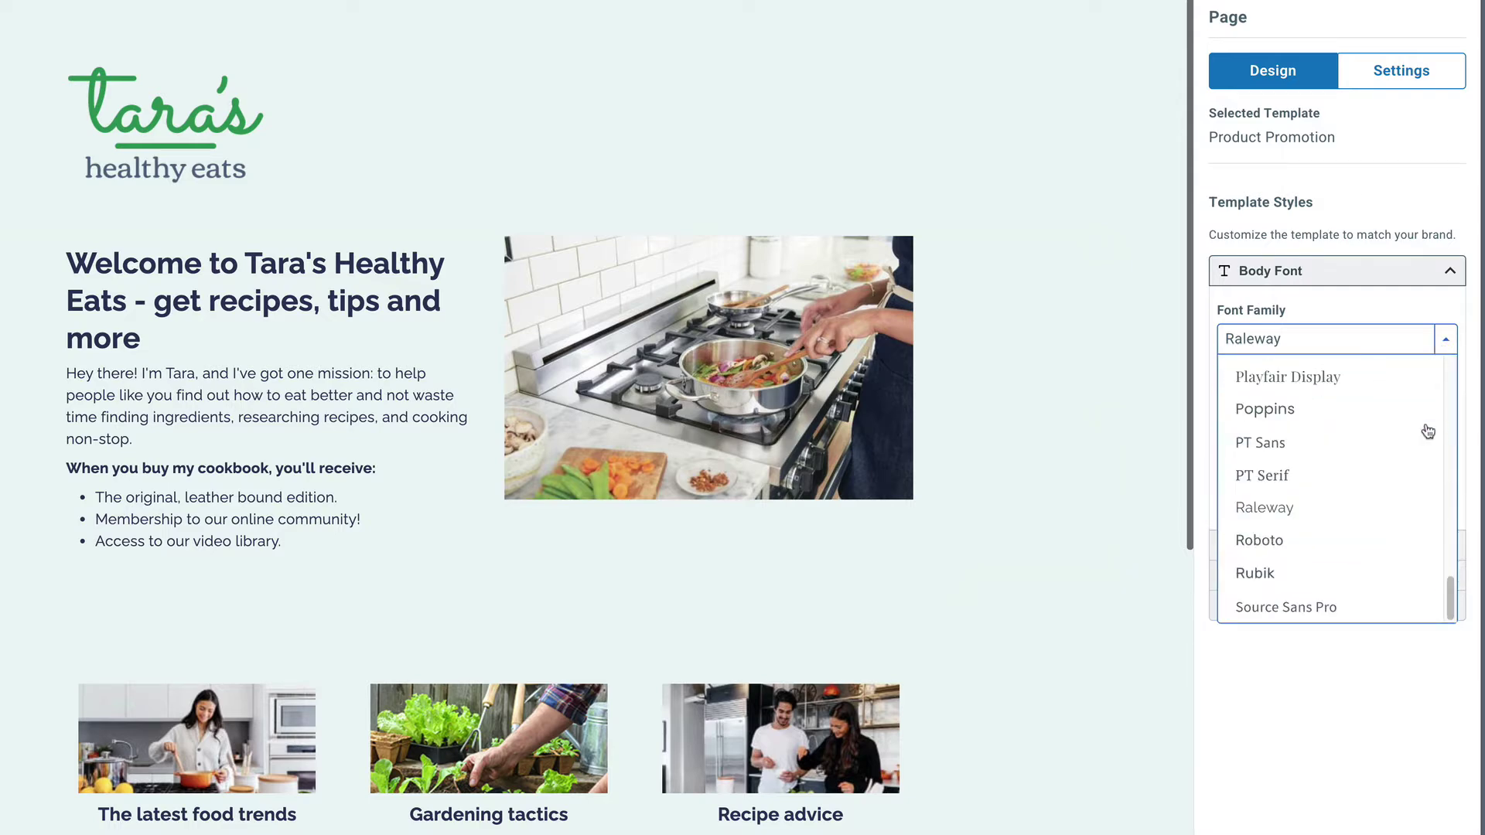
click(1407, 616)
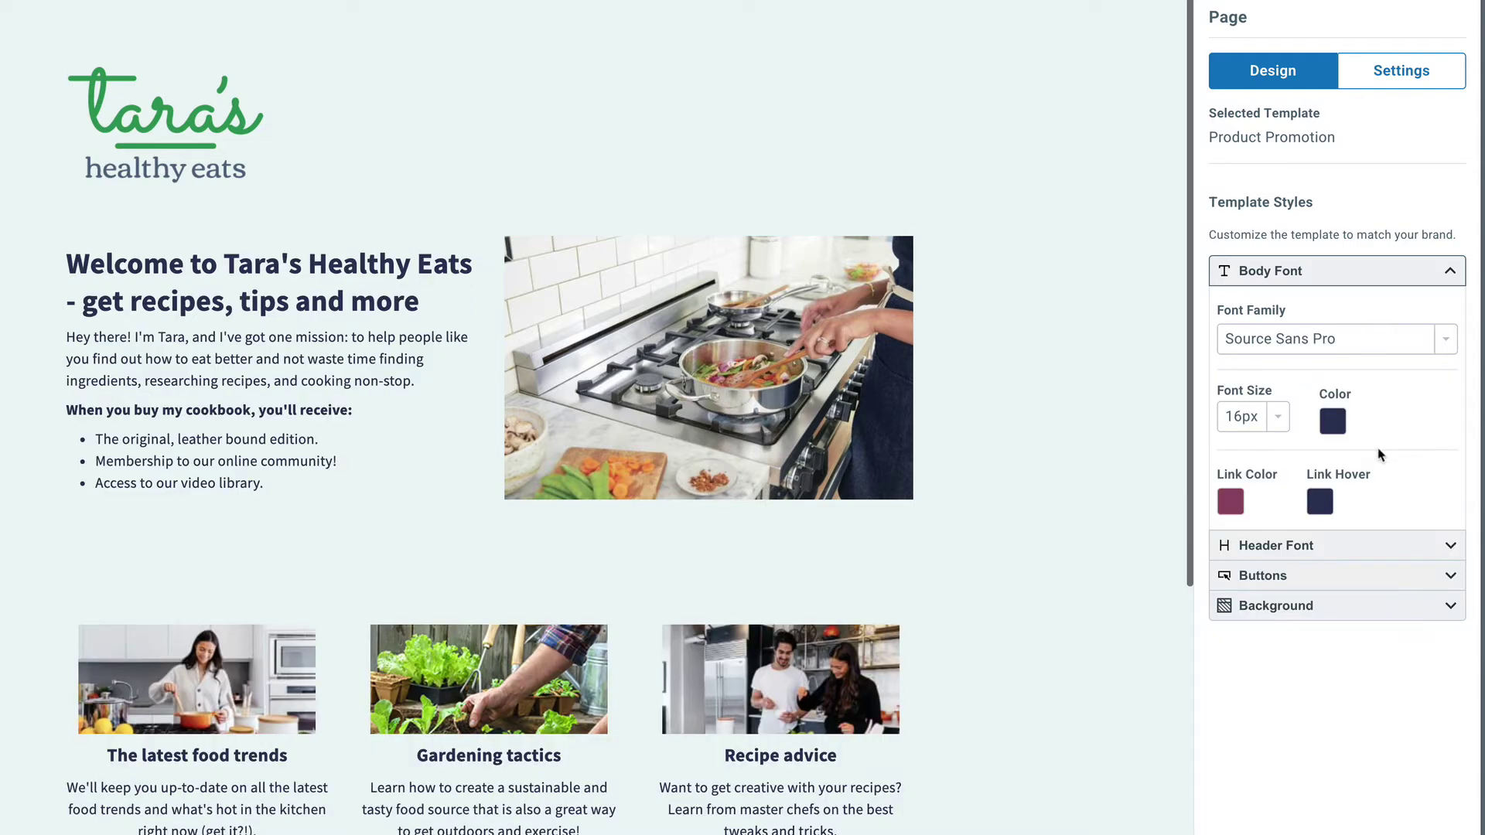
Try light green #97E491 as the body font color and restore it to #2C365C.
click(1332, 424)
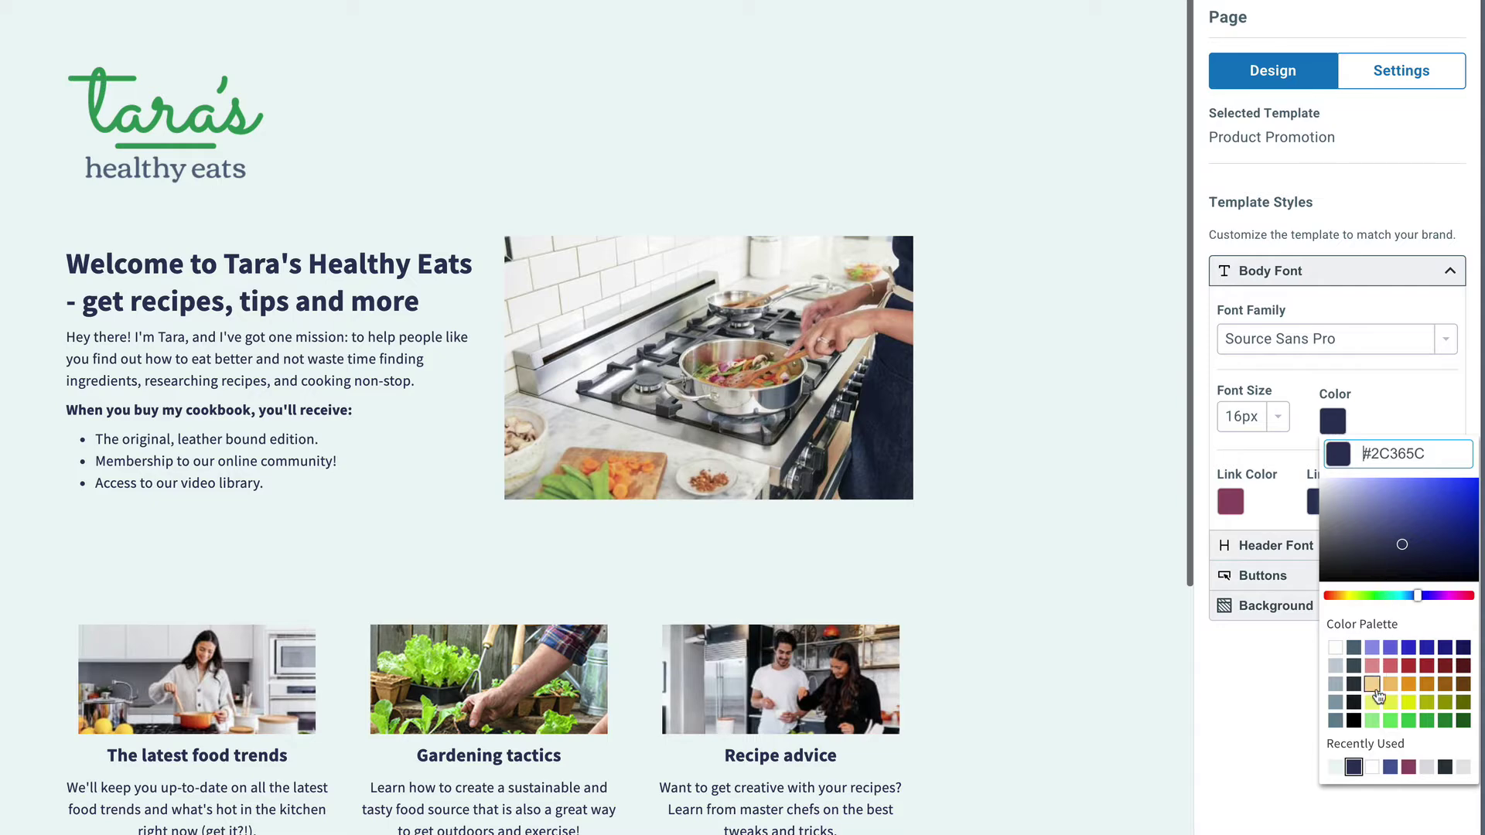
click(1371, 720)
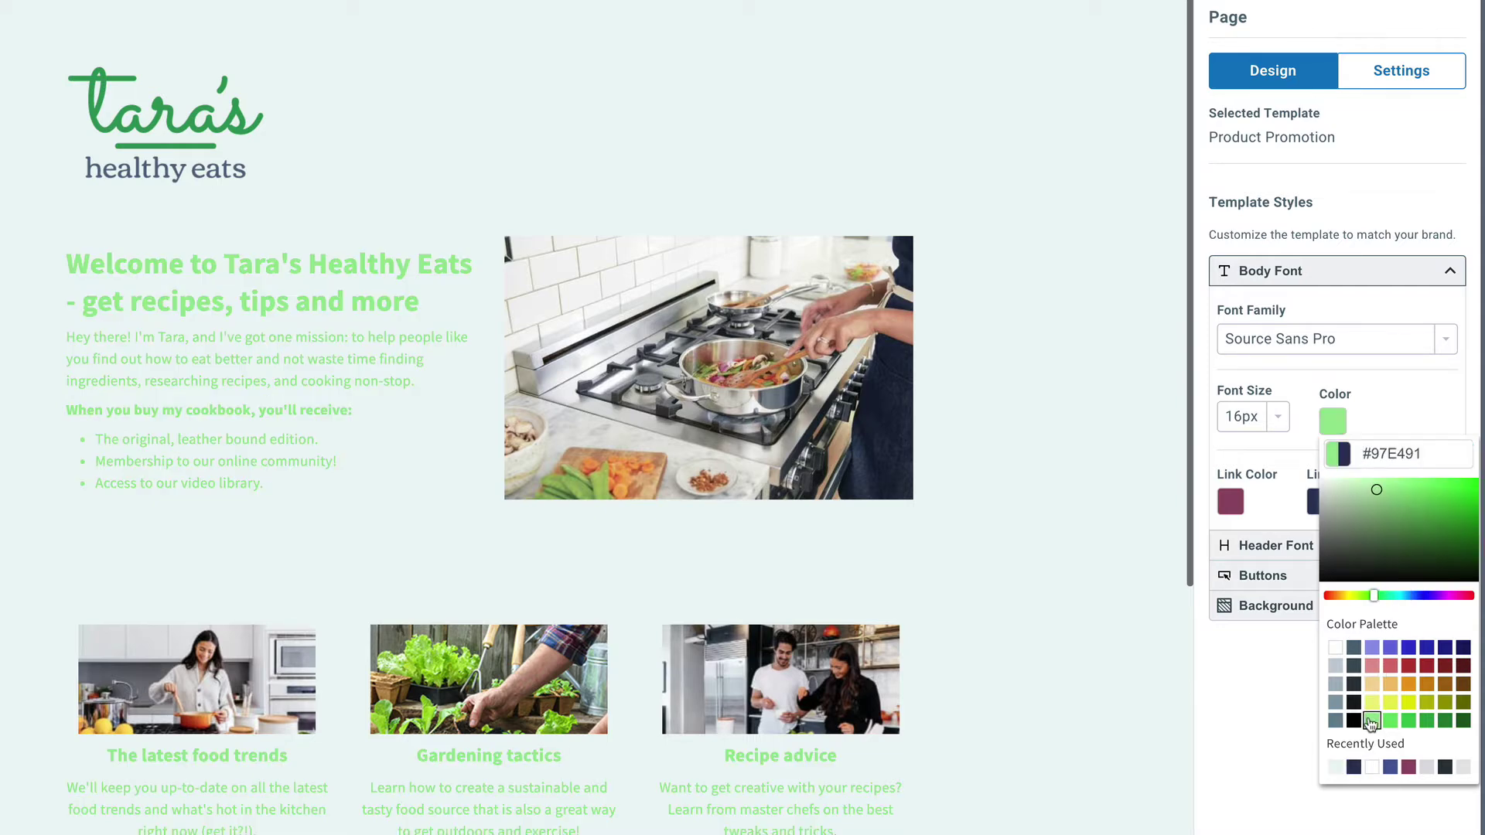
click(1354, 767)
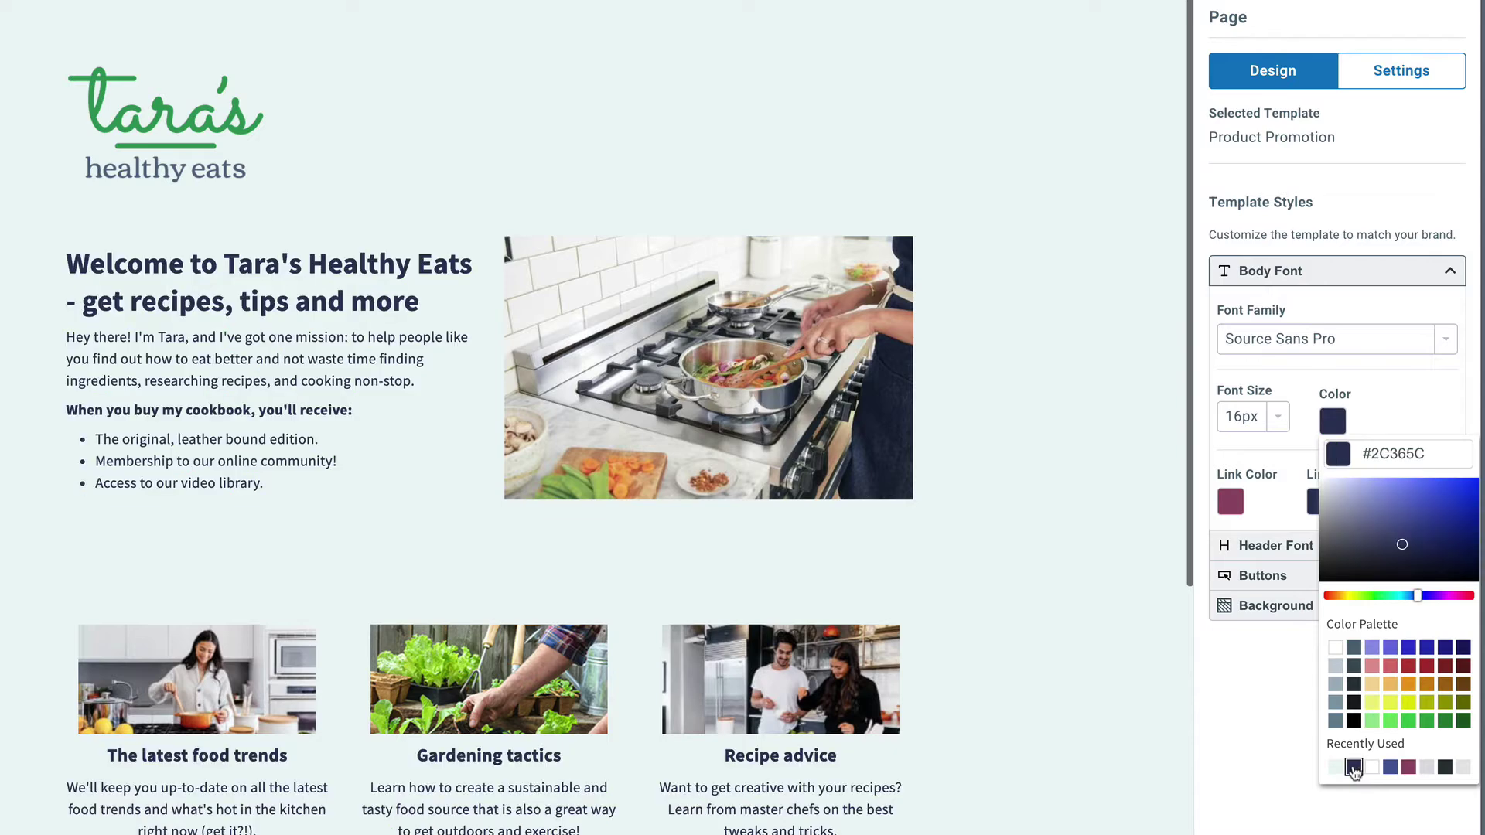
click(1390, 399)
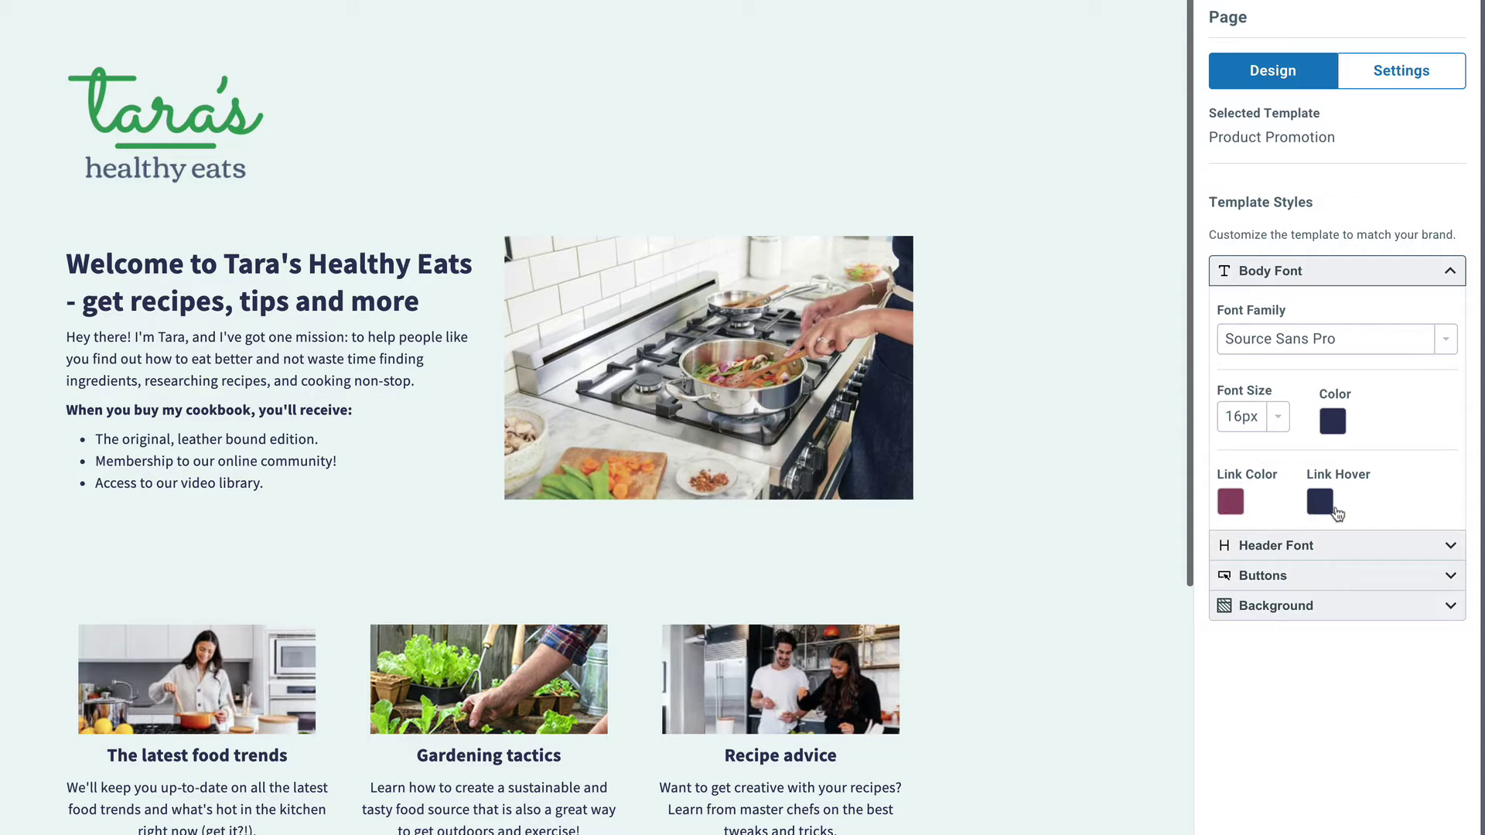
Set the template's header font family to Arial Black and review the headings across the page.
click(1453, 551)
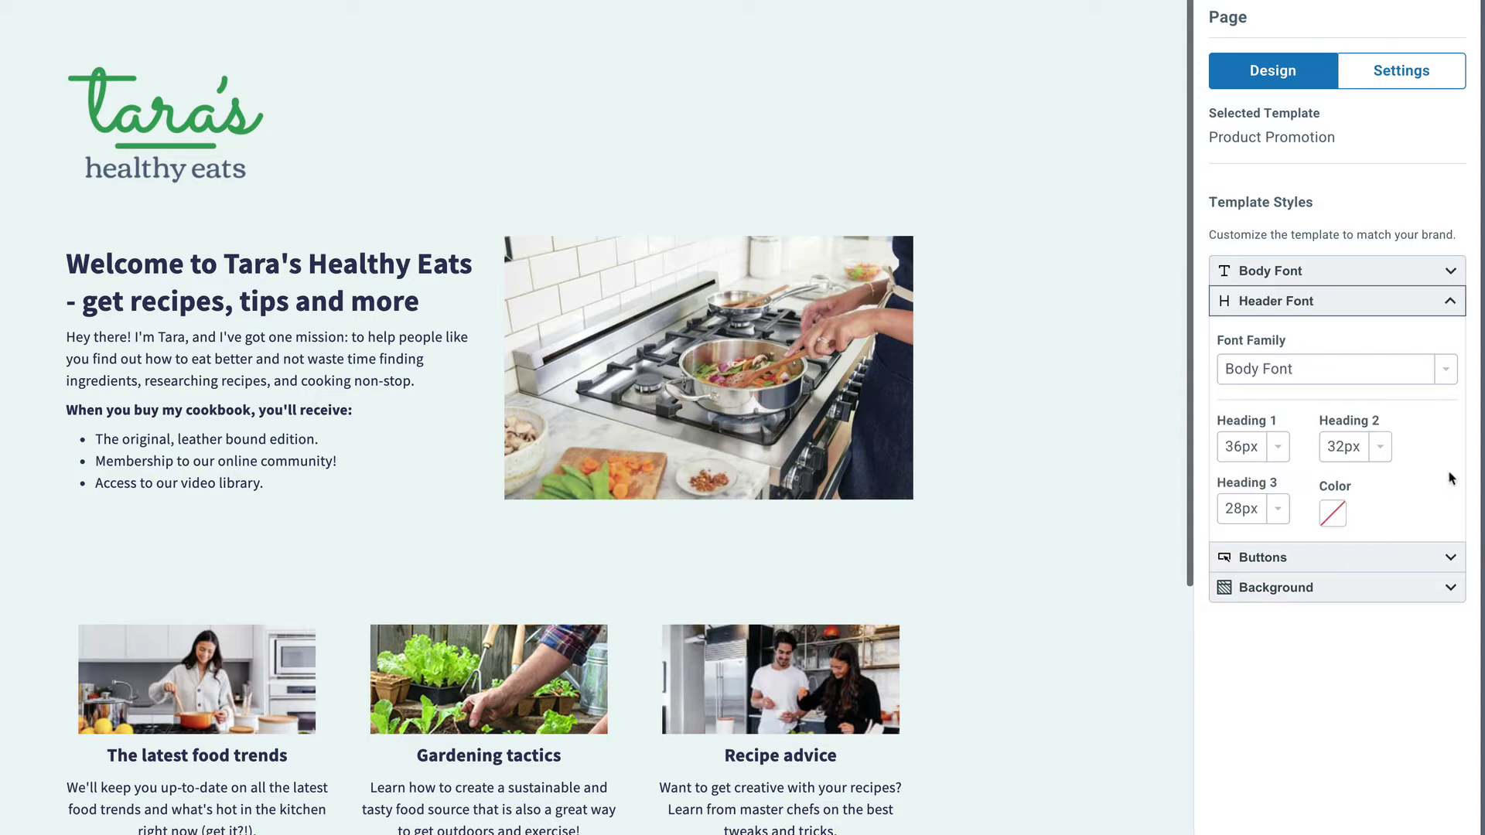
click(1444, 377)
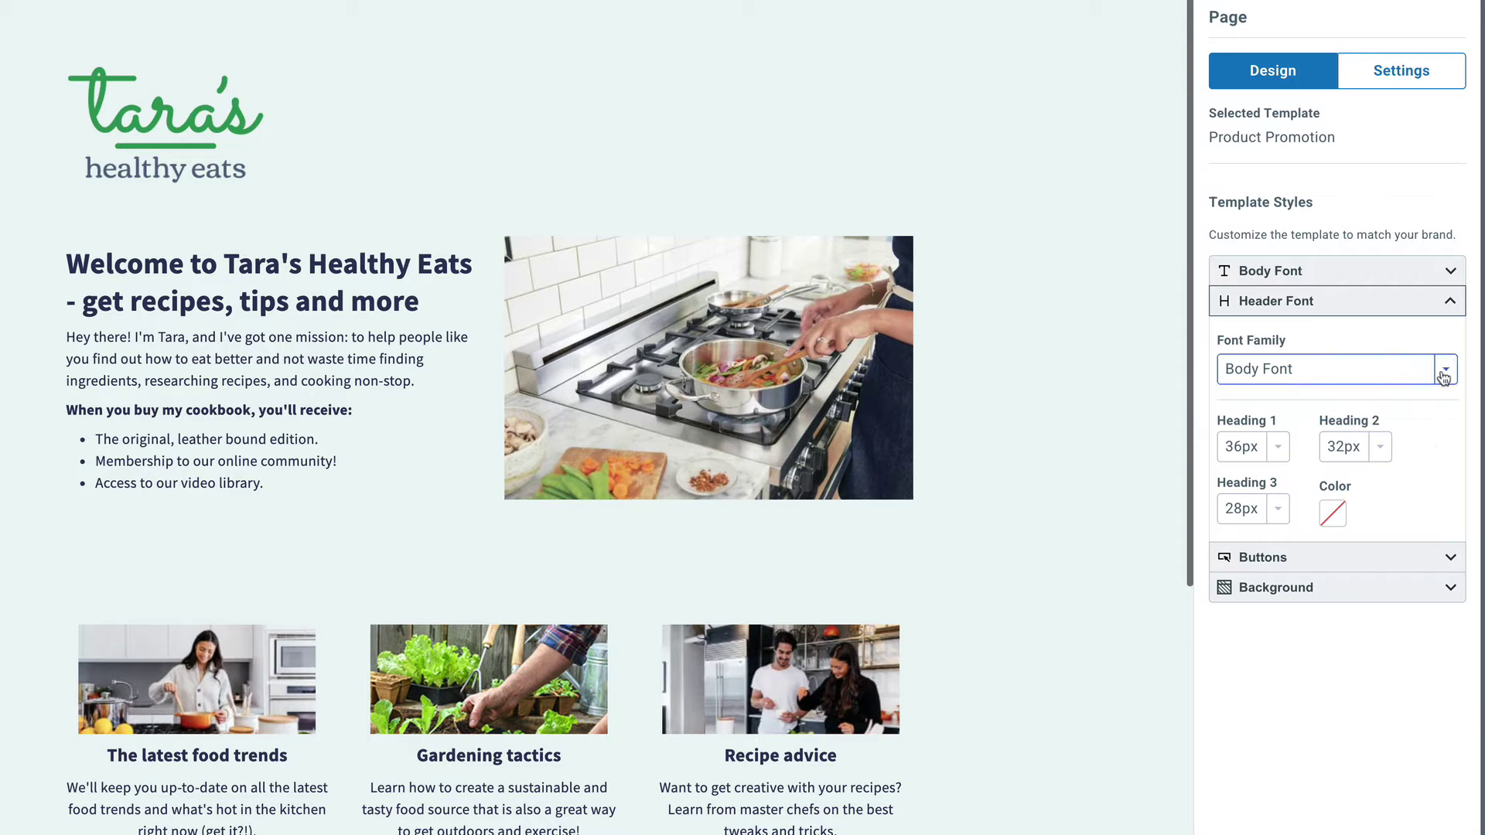
click(1444, 377)
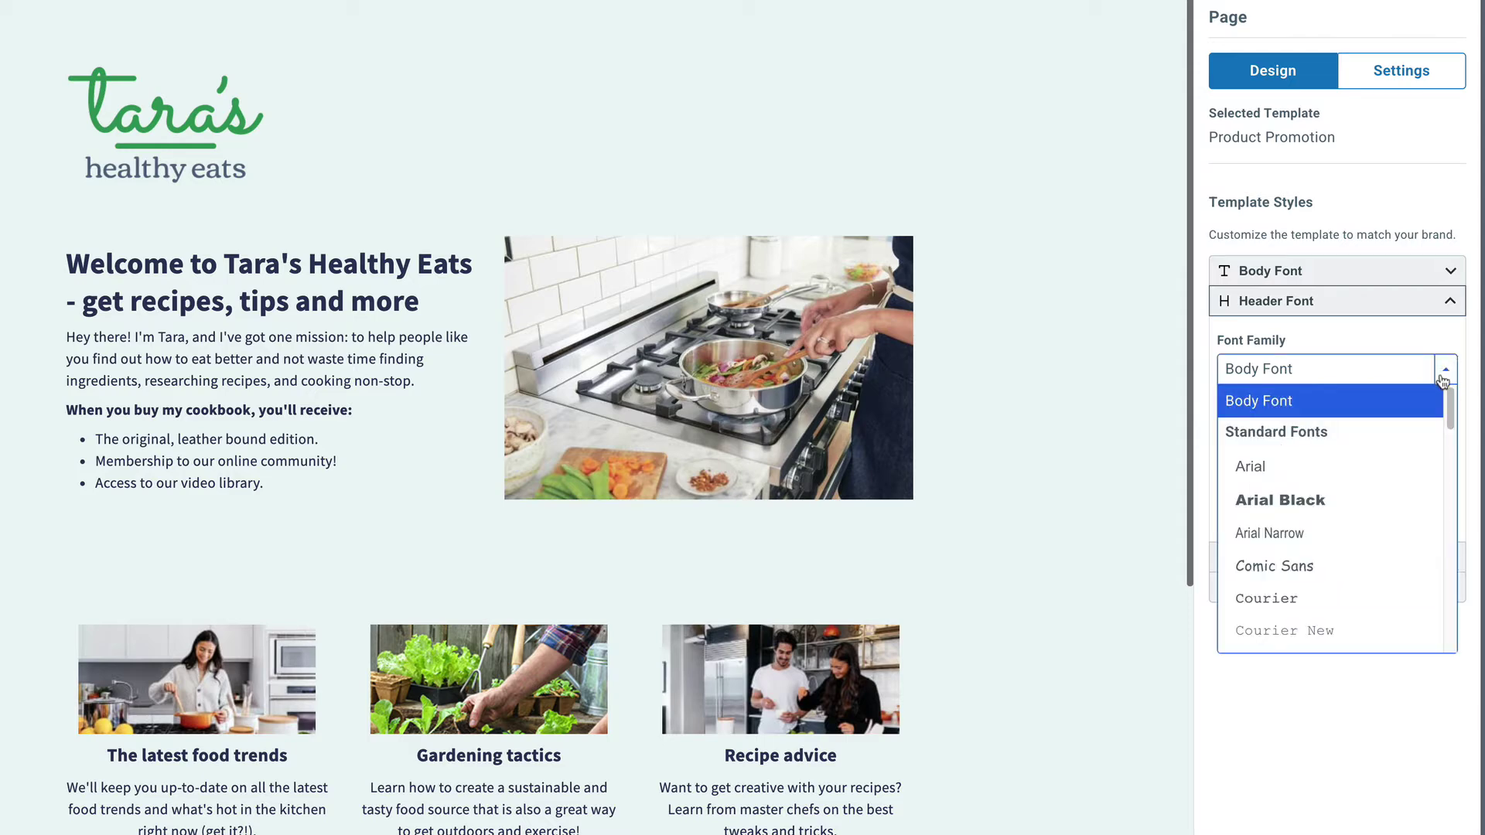
click(1394, 503)
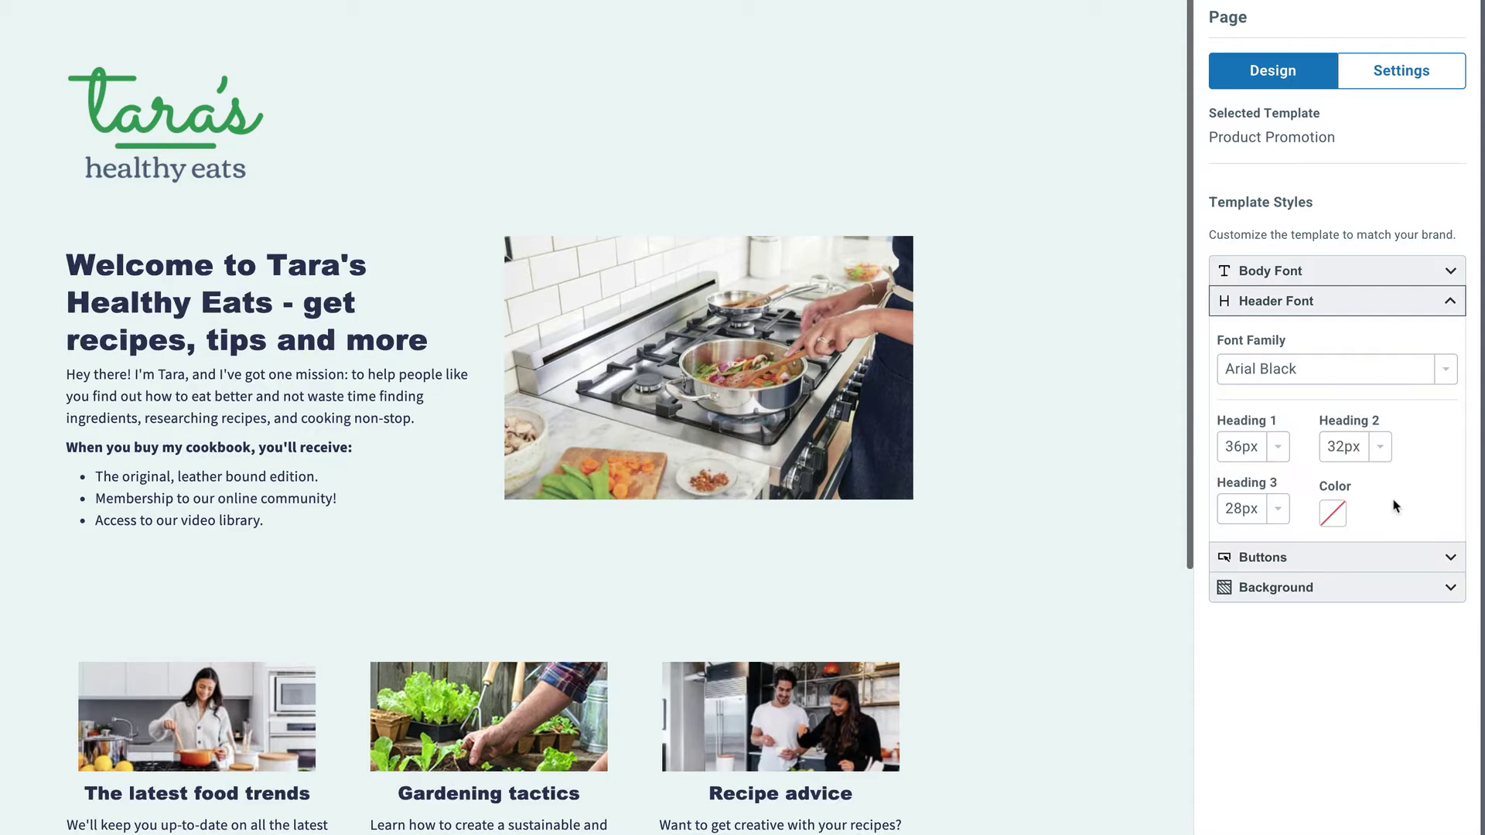
scroll(1025, 556, down, 5)
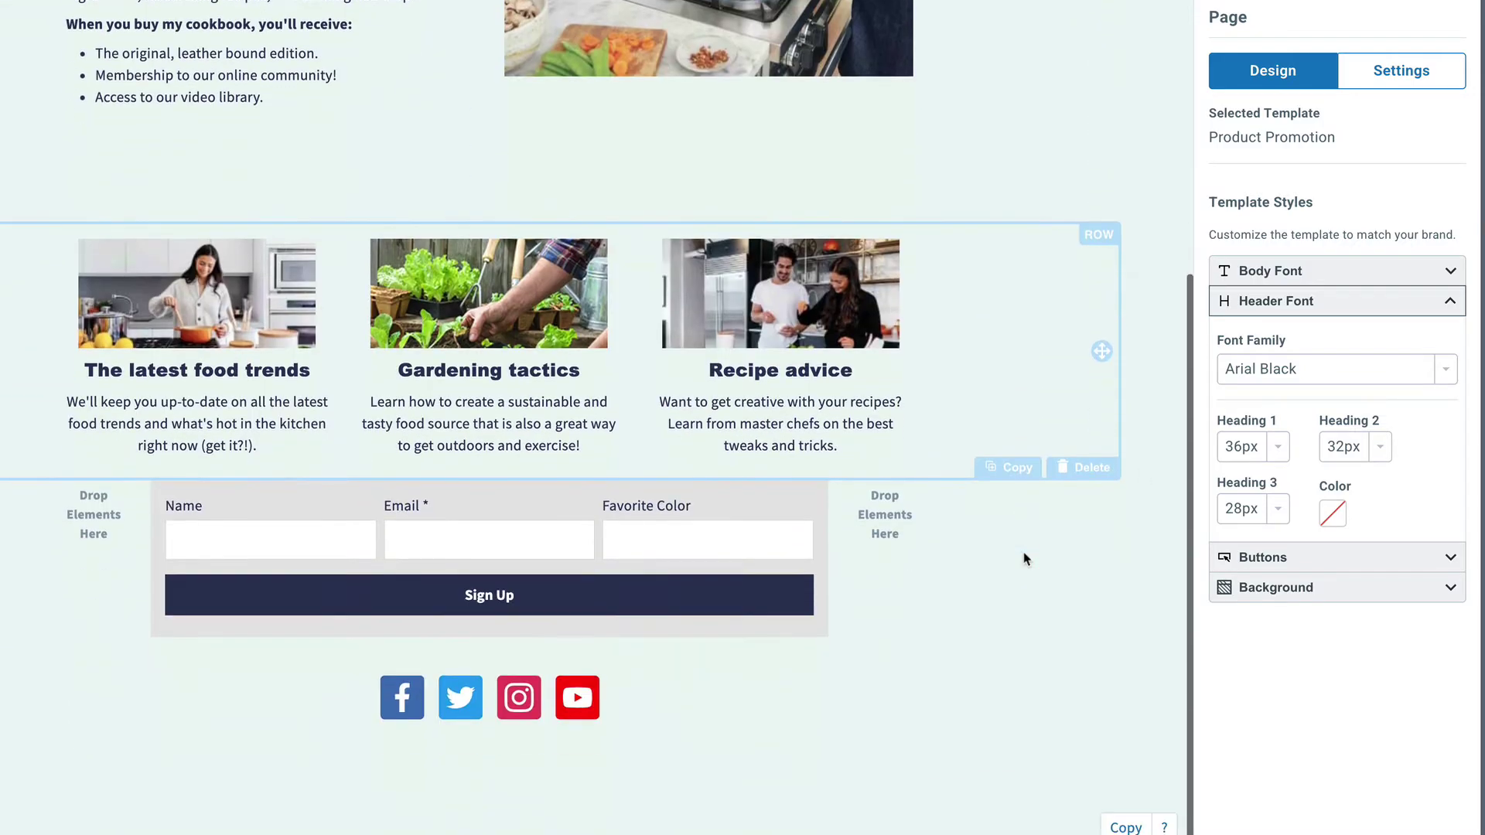
scroll(1024, 559, up, 5)
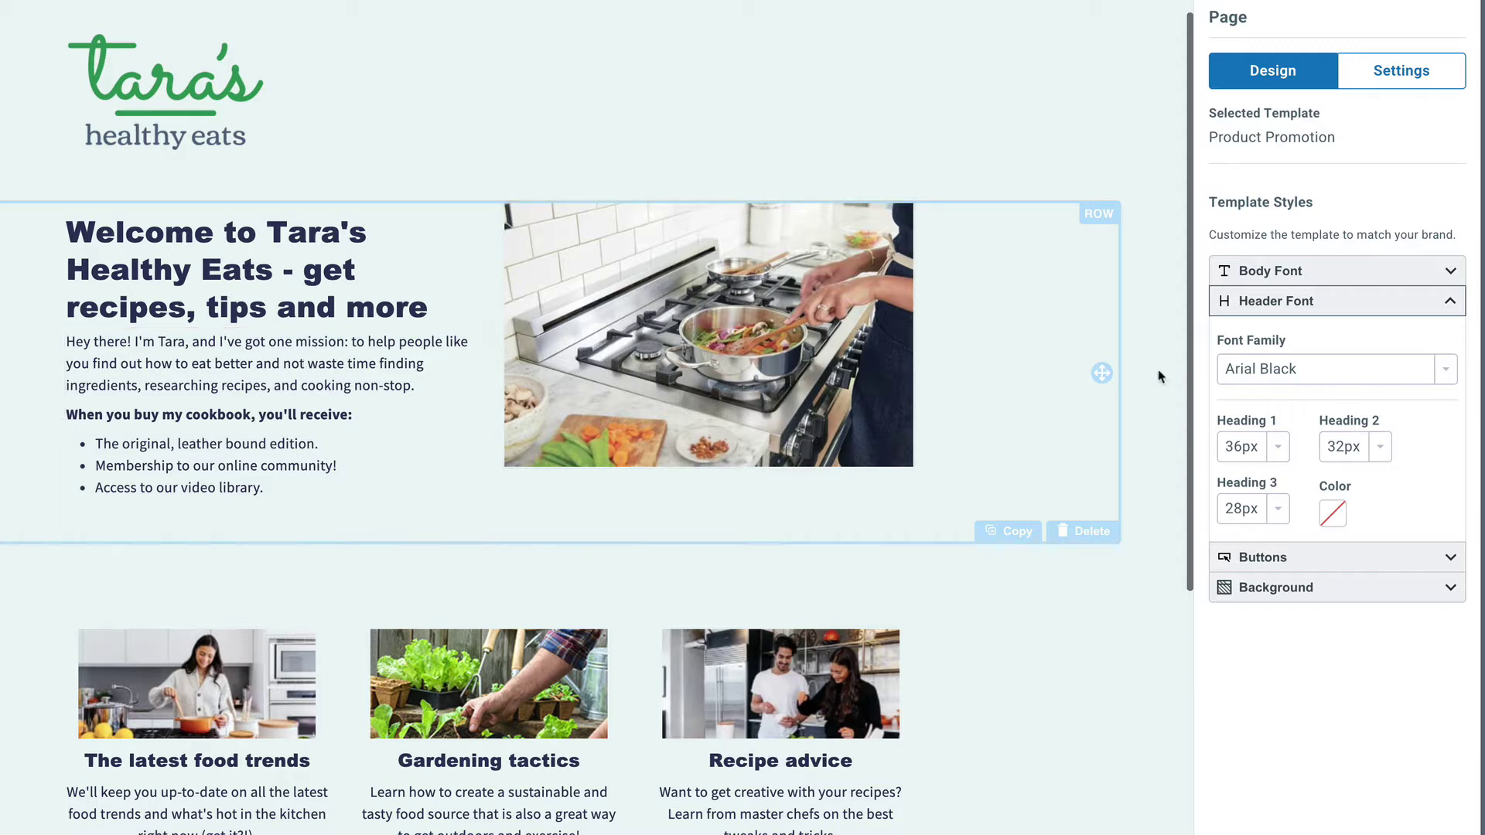
Set the template's header font family to Source Sans Pro.
click(1445, 370)
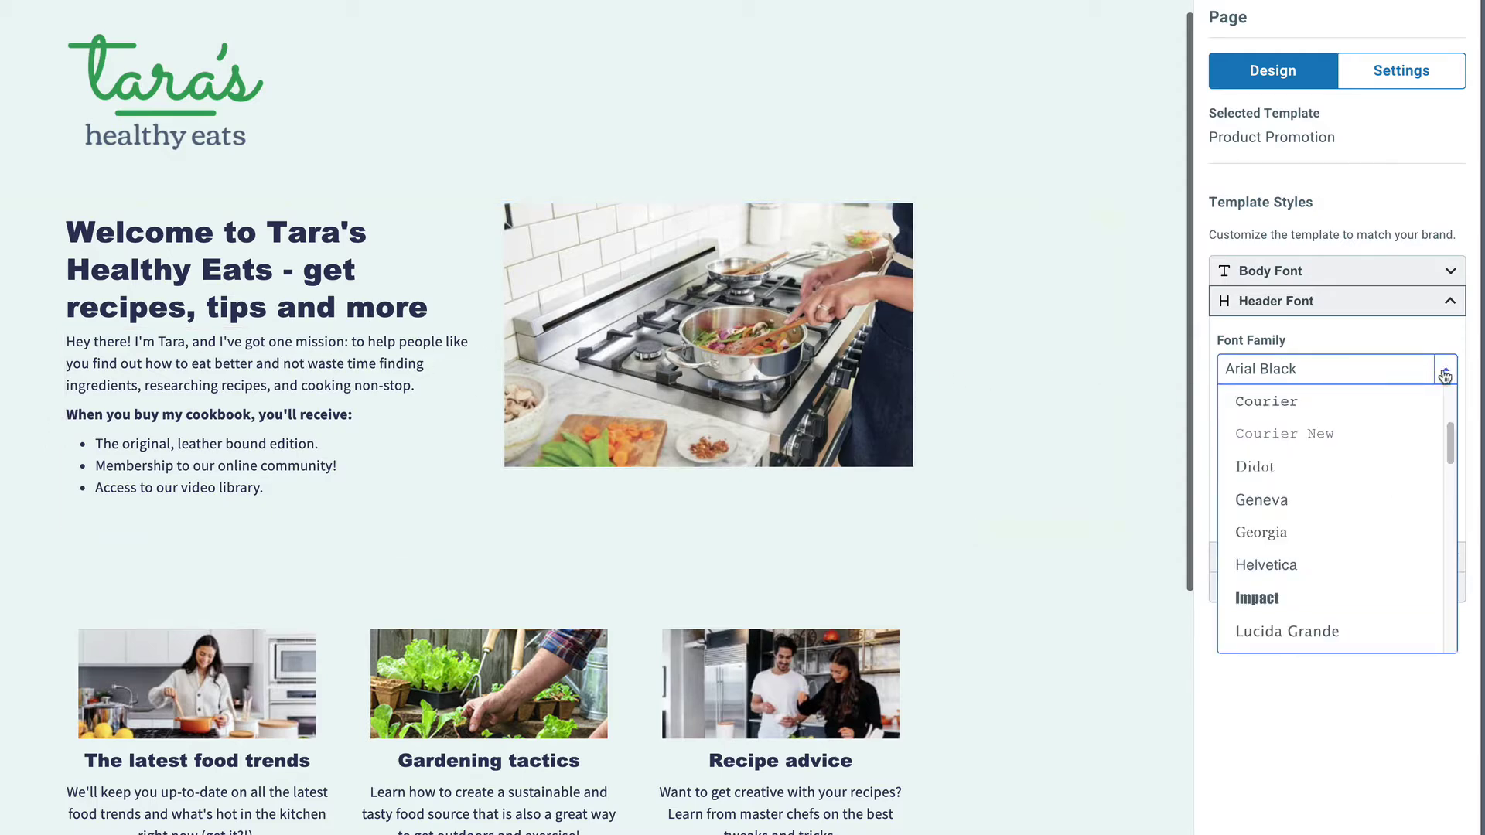
scroll(1418, 500, down, 10)
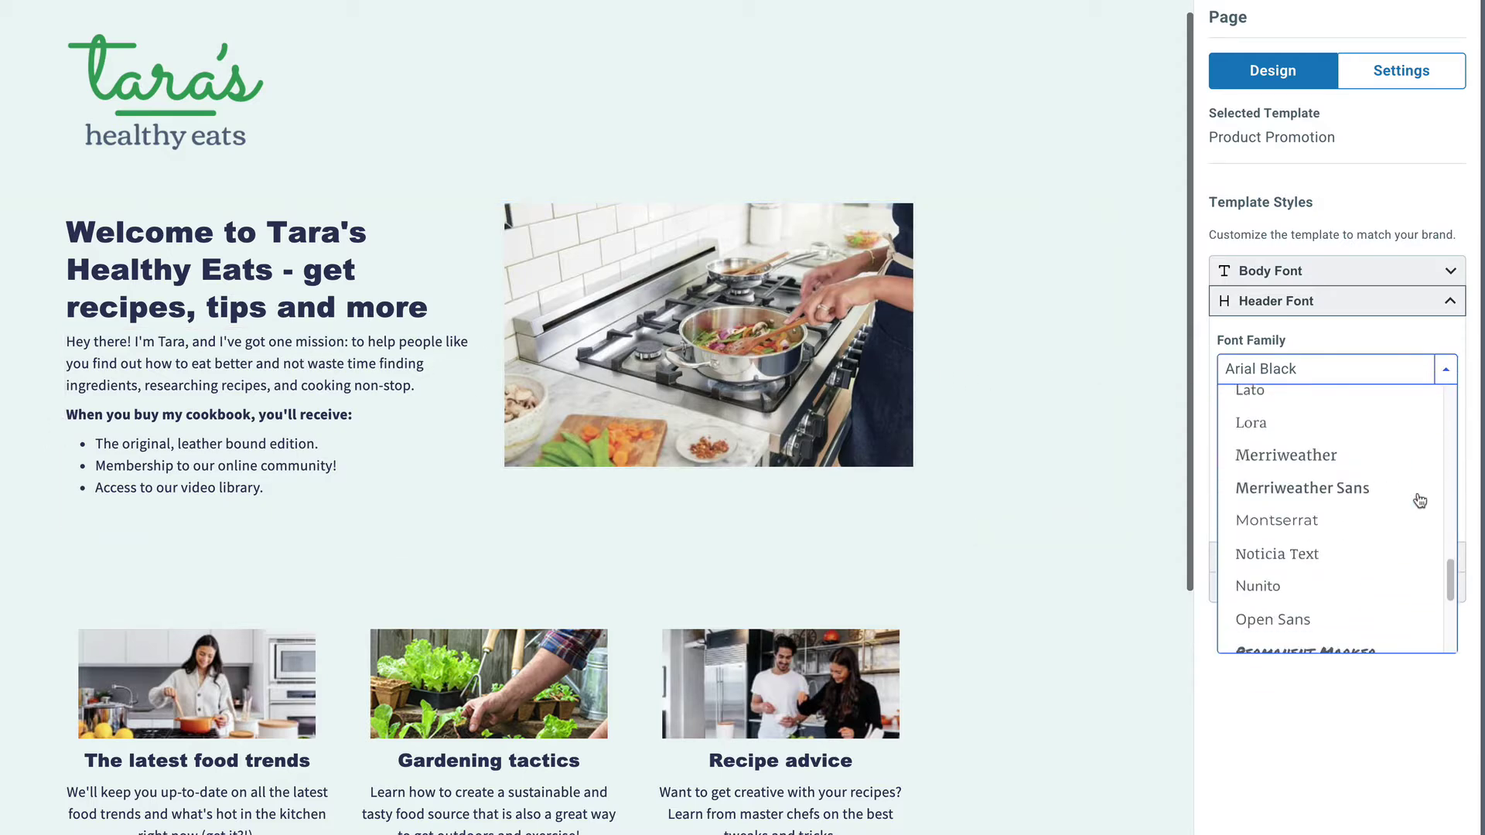
scroll(1420, 500, down, 4)
scroll(1418, 495, up, 3)
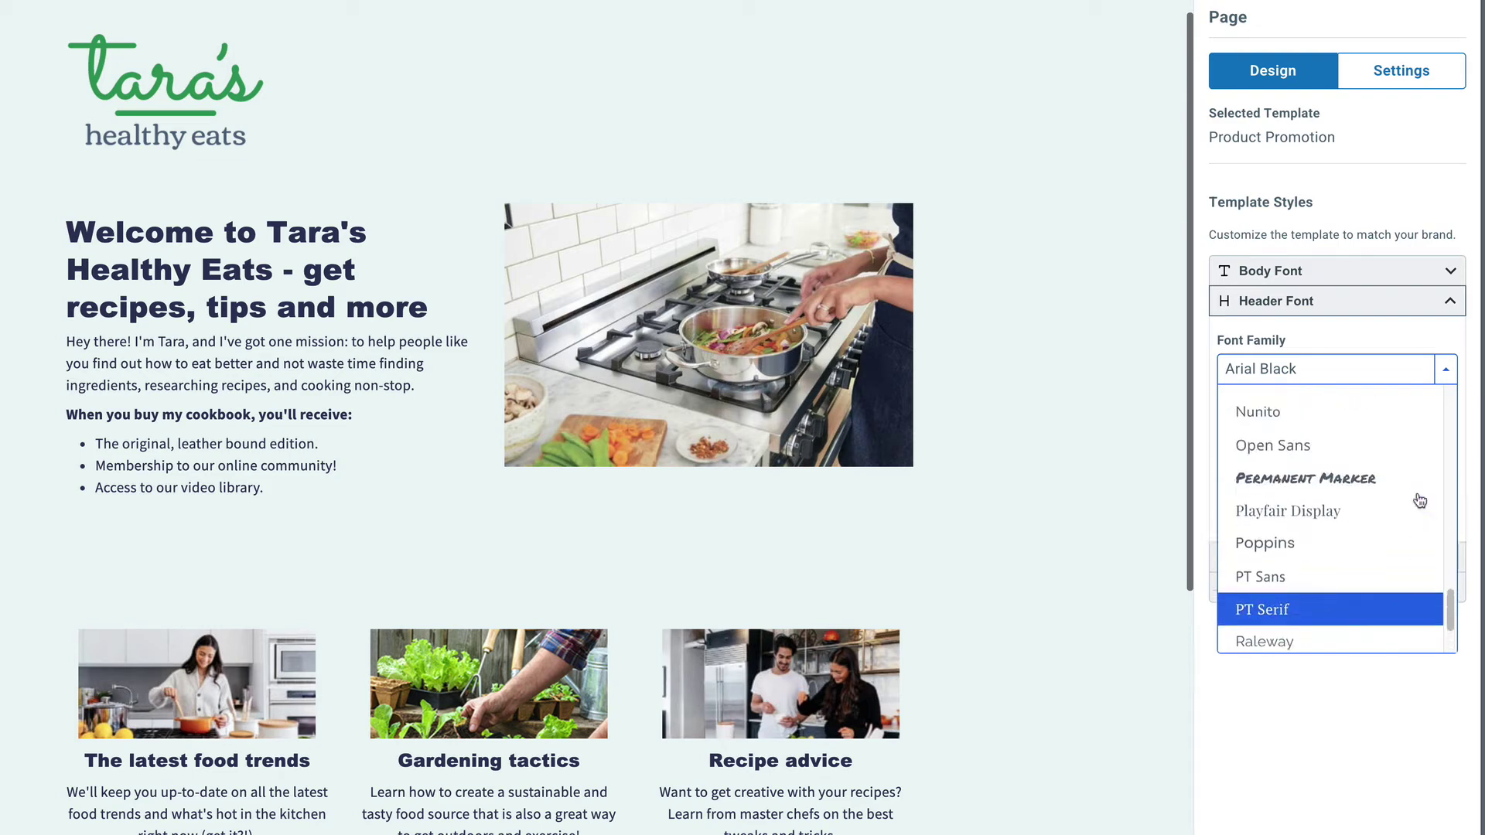
scroll(1415, 471, down, 3)
click(1380, 637)
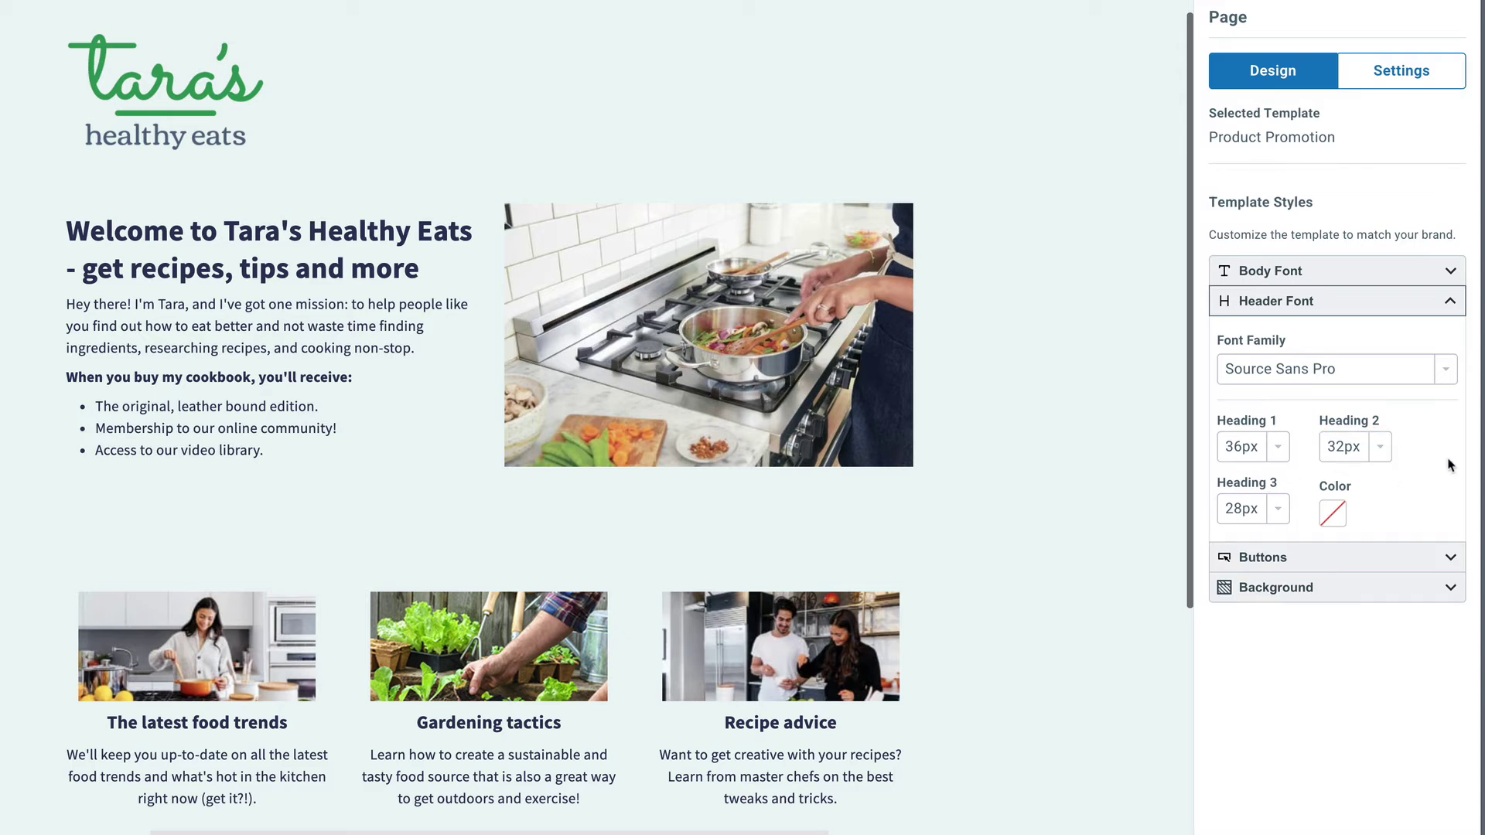
Examine the Sign Up button's own settings and return to the template's button styles.
click(1450, 557)
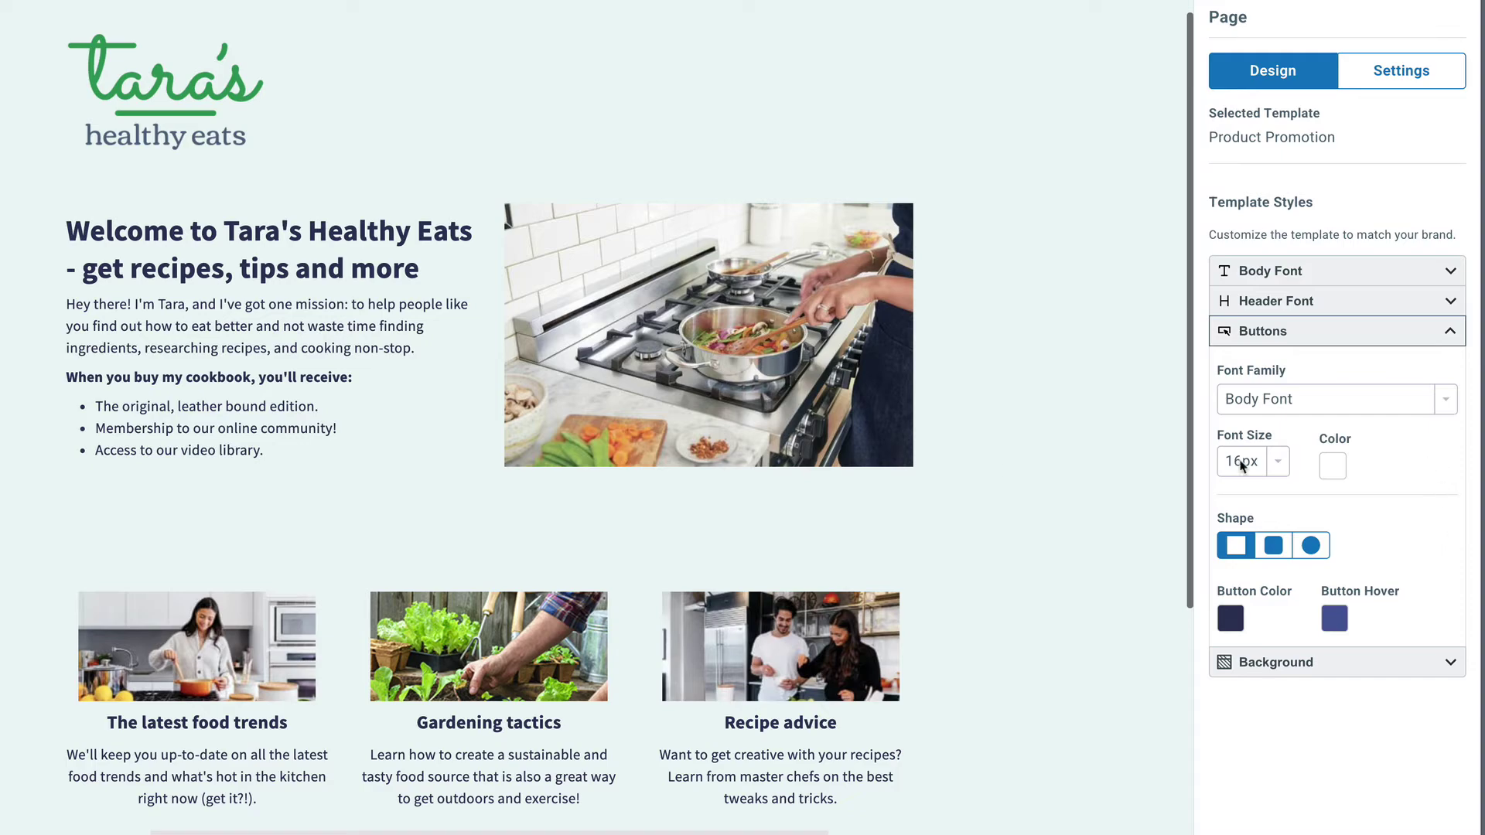
scroll(453, 384, down, 5)
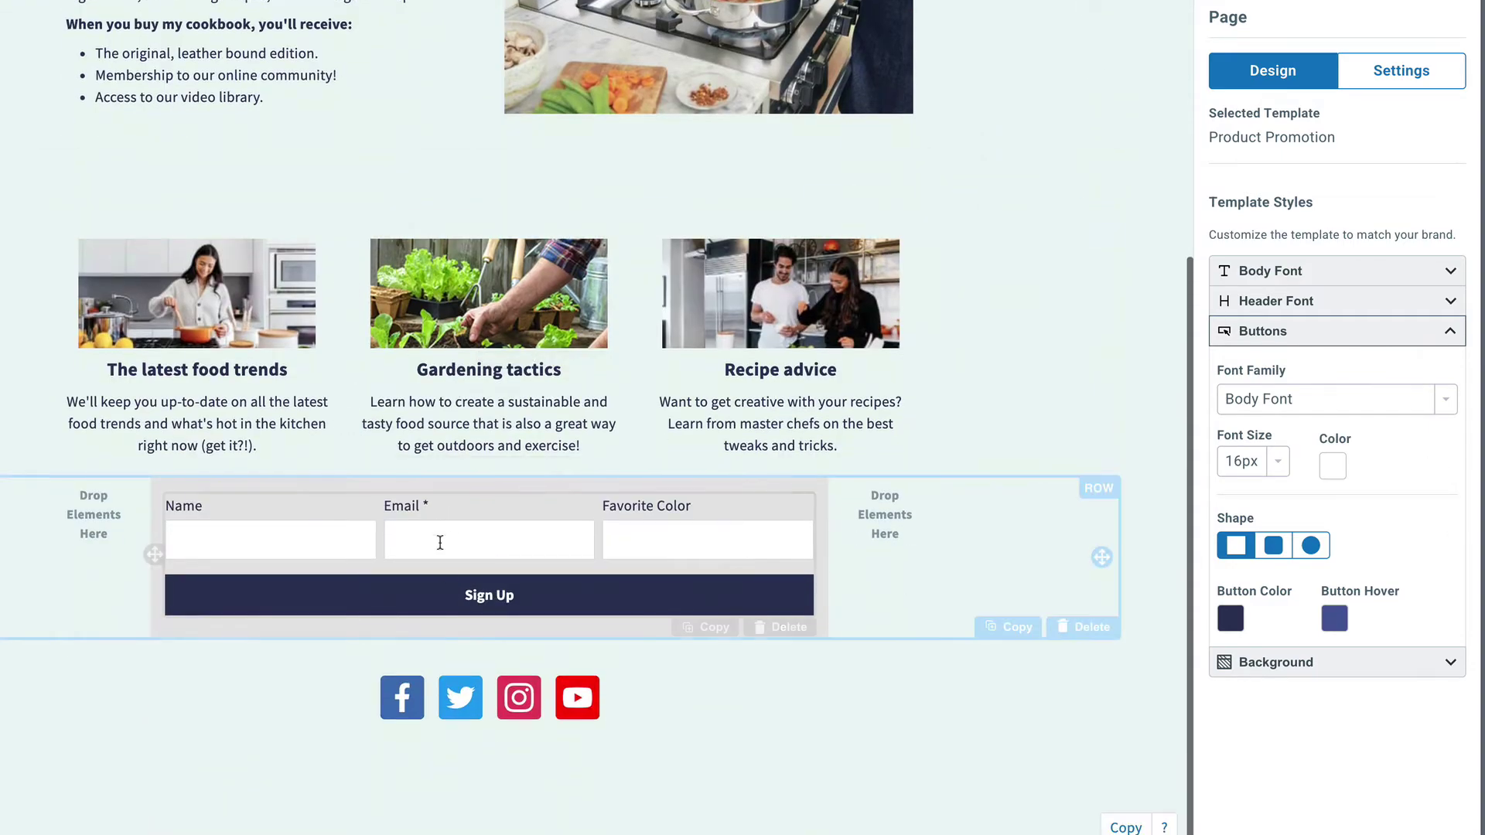
click(442, 585)
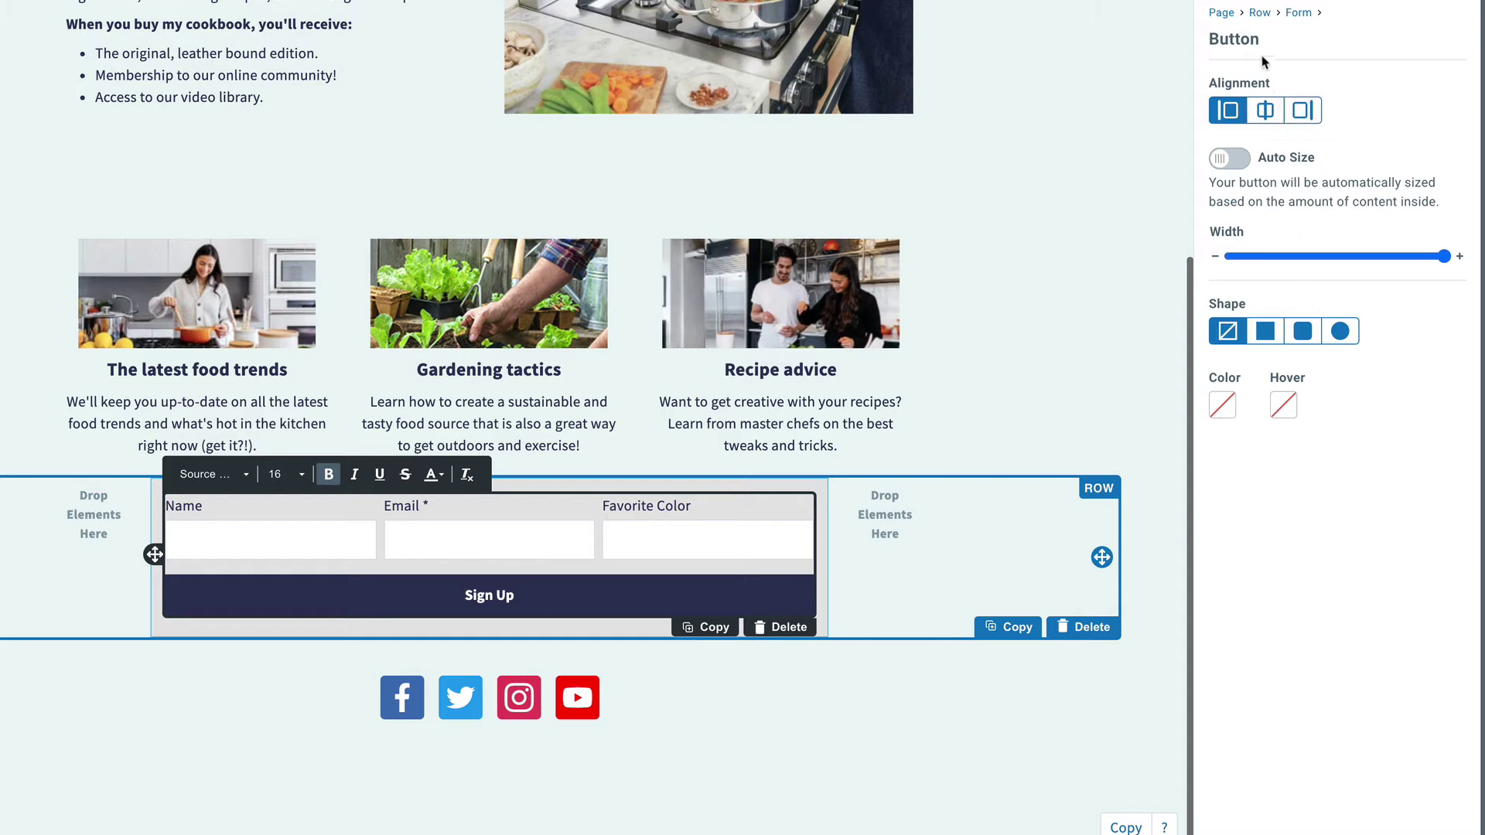
click(1221, 14)
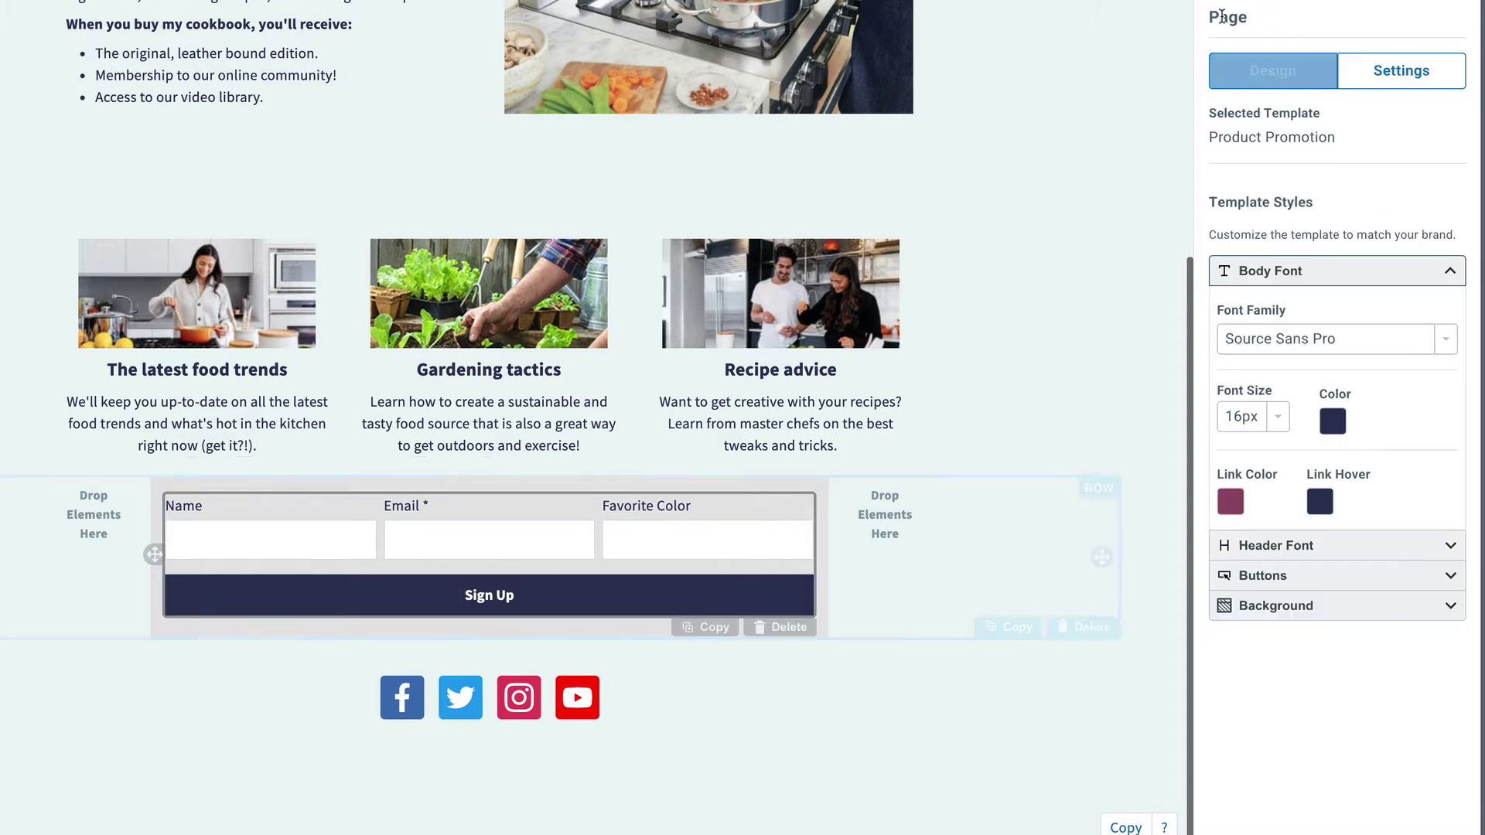
click(1296, 581)
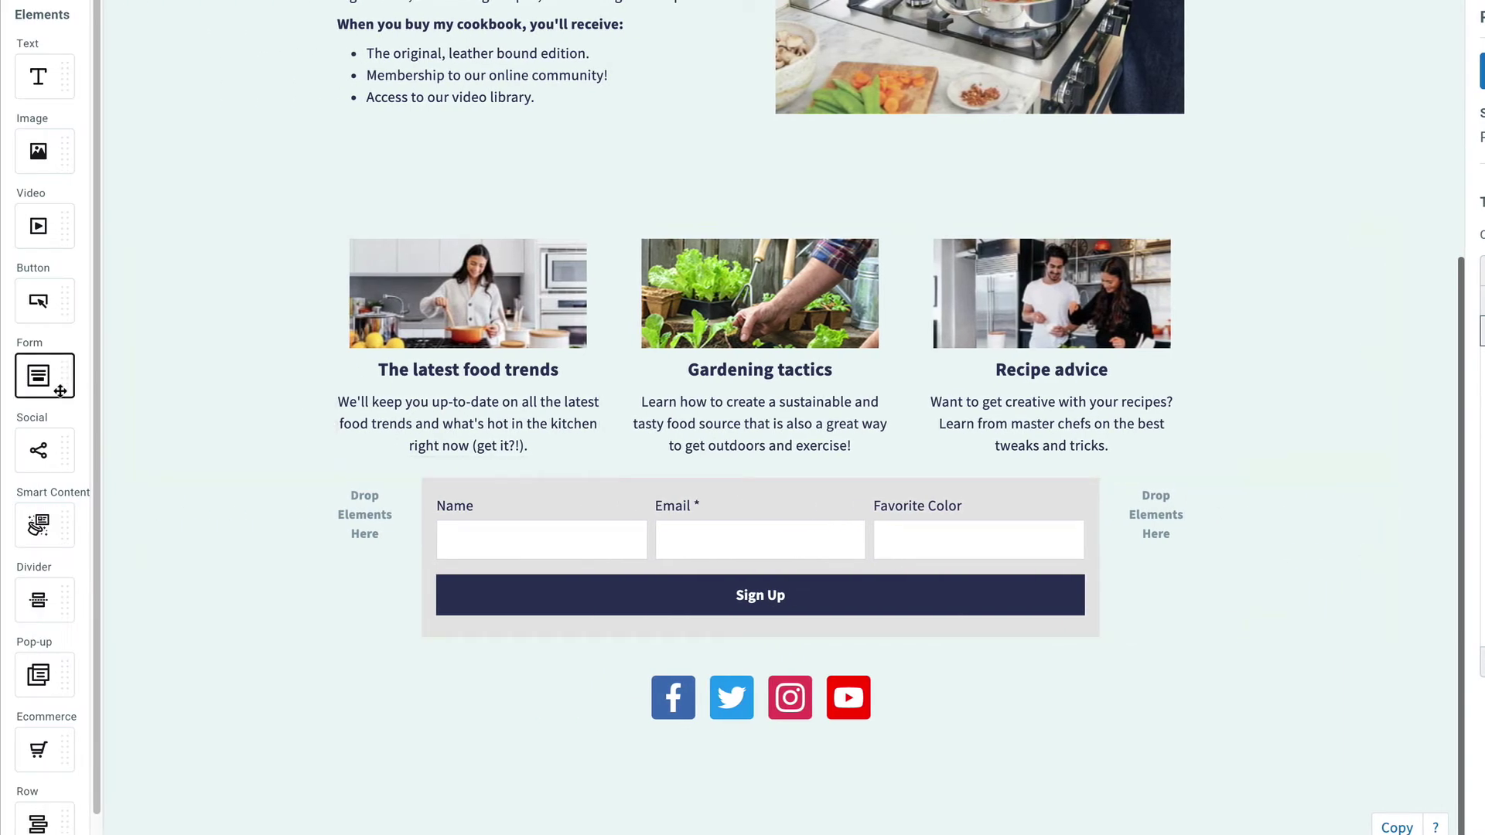
Add a button element above the three-image row and center it.
drag(46, 302, 464, 202)
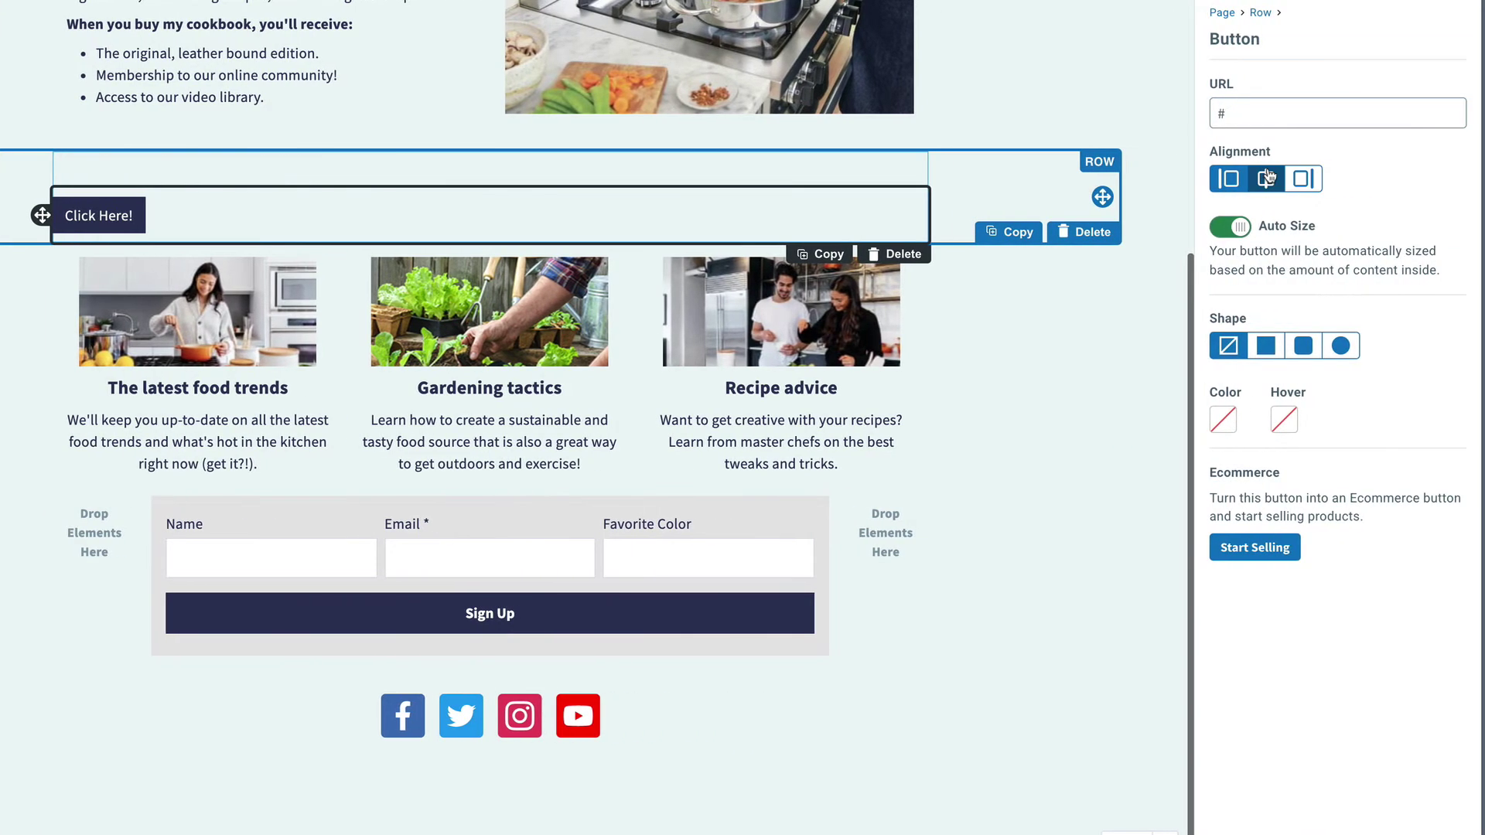
click(1266, 176)
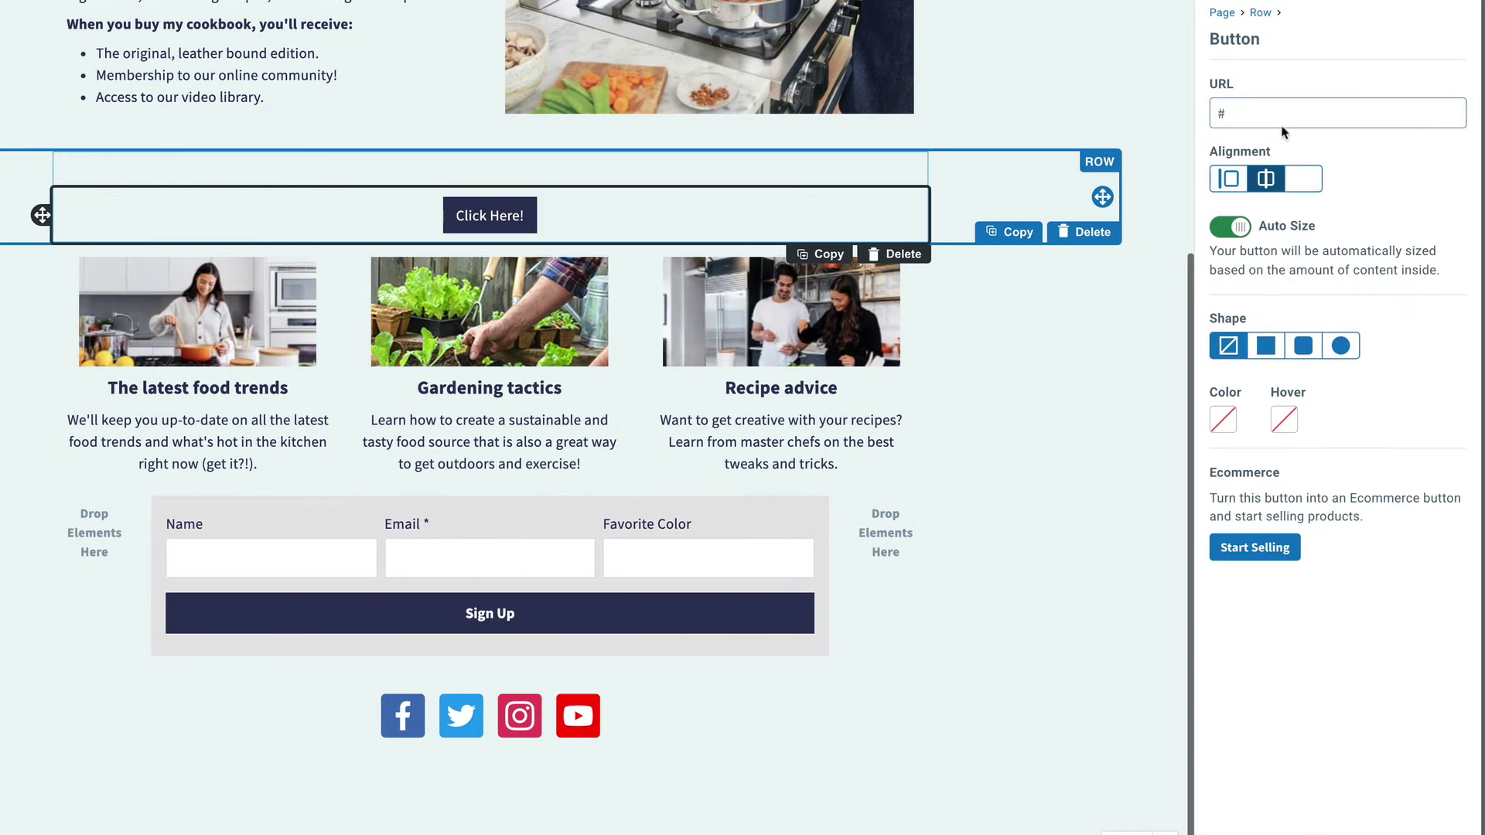
Set the template's button font size to 24px and the button shape to fully rounded.
click(1223, 13)
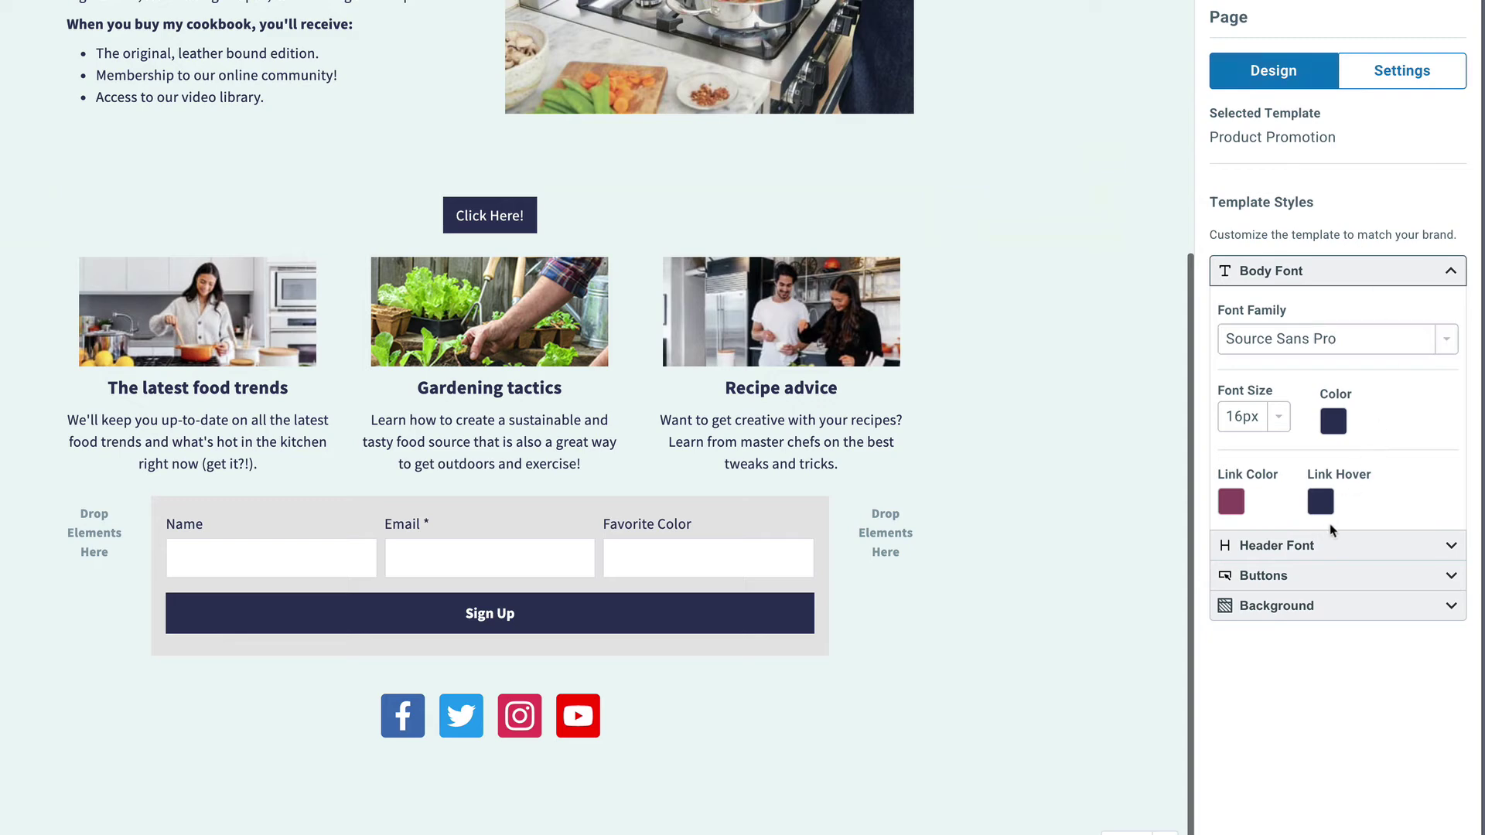
click(1303, 576)
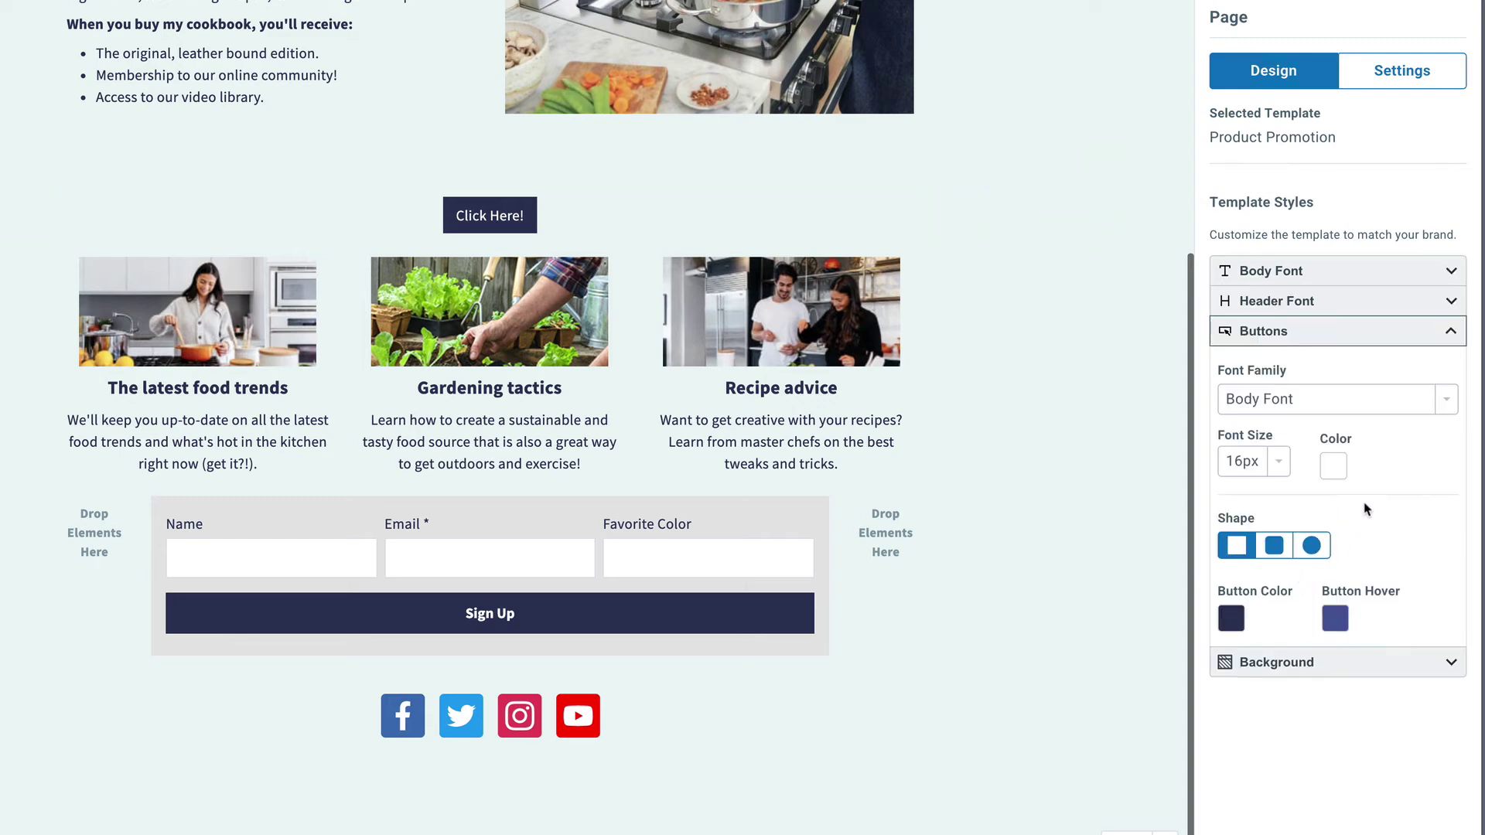
click(1283, 466)
click(1265, 571)
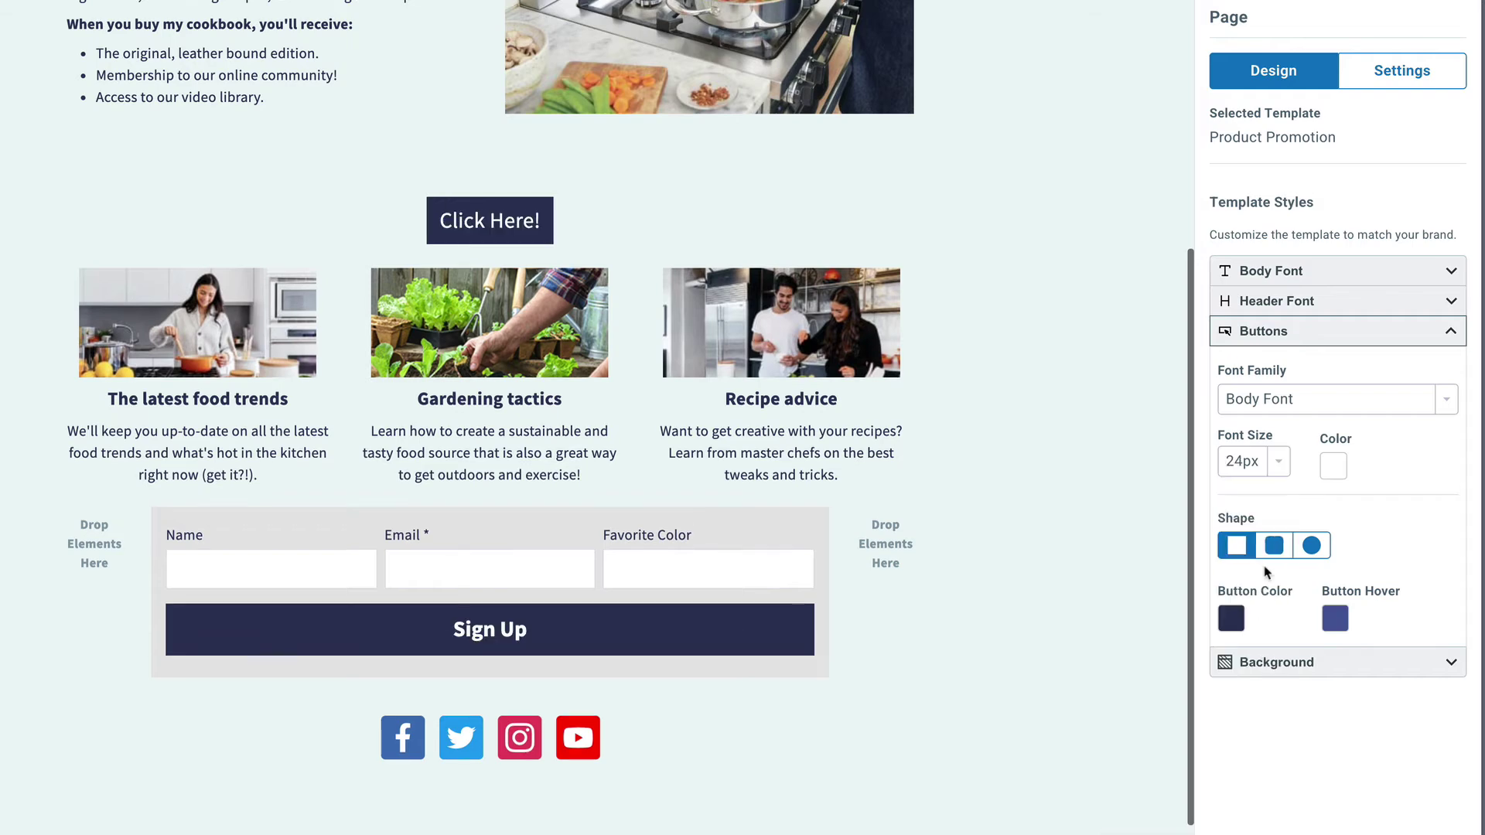
click(1273, 550)
click(1312, 546)
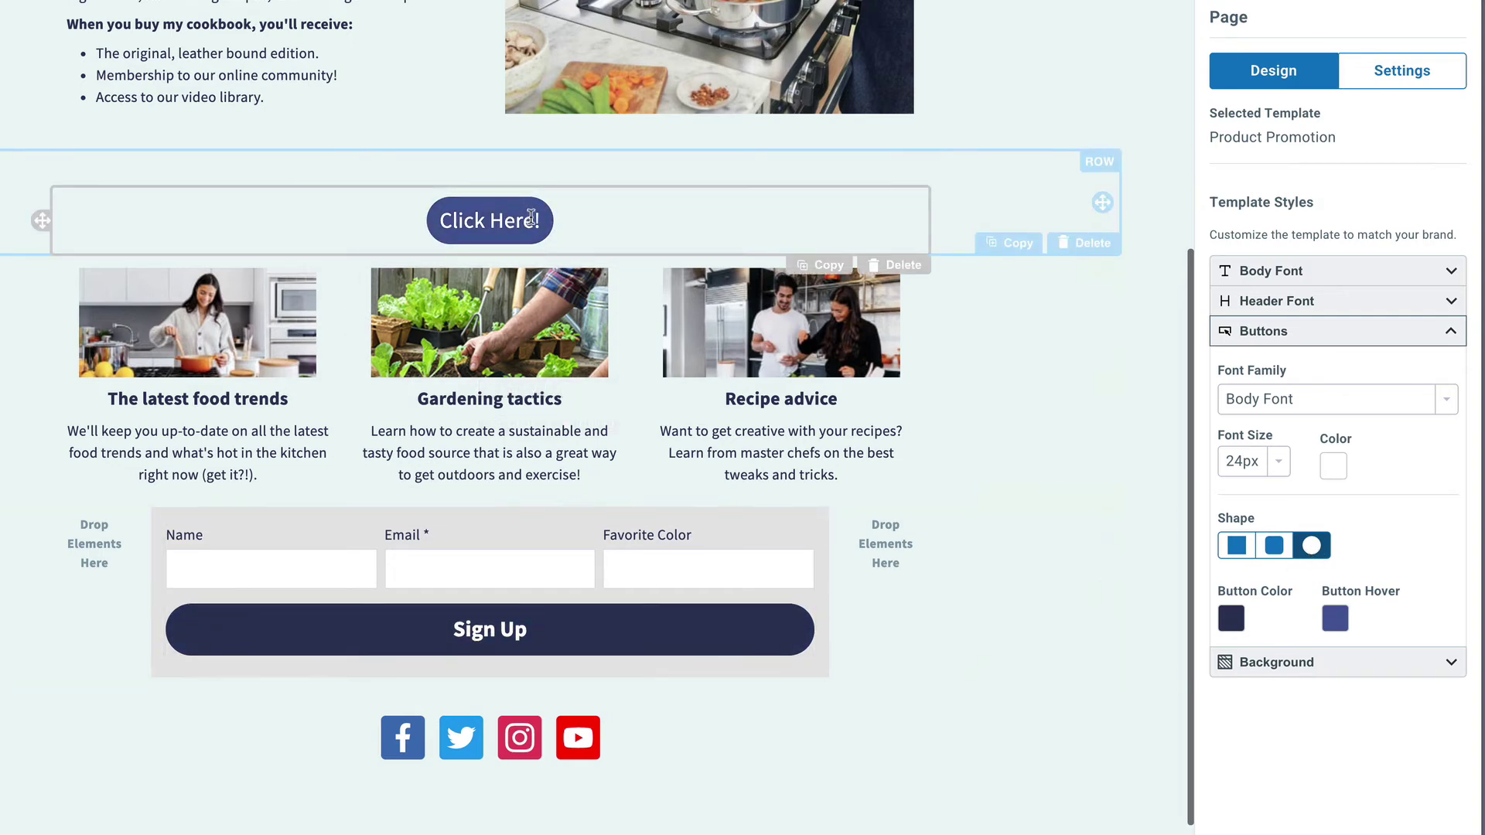
Delete the Click Here! button above the three-image row.
click(619, 222)
click(889, 263)
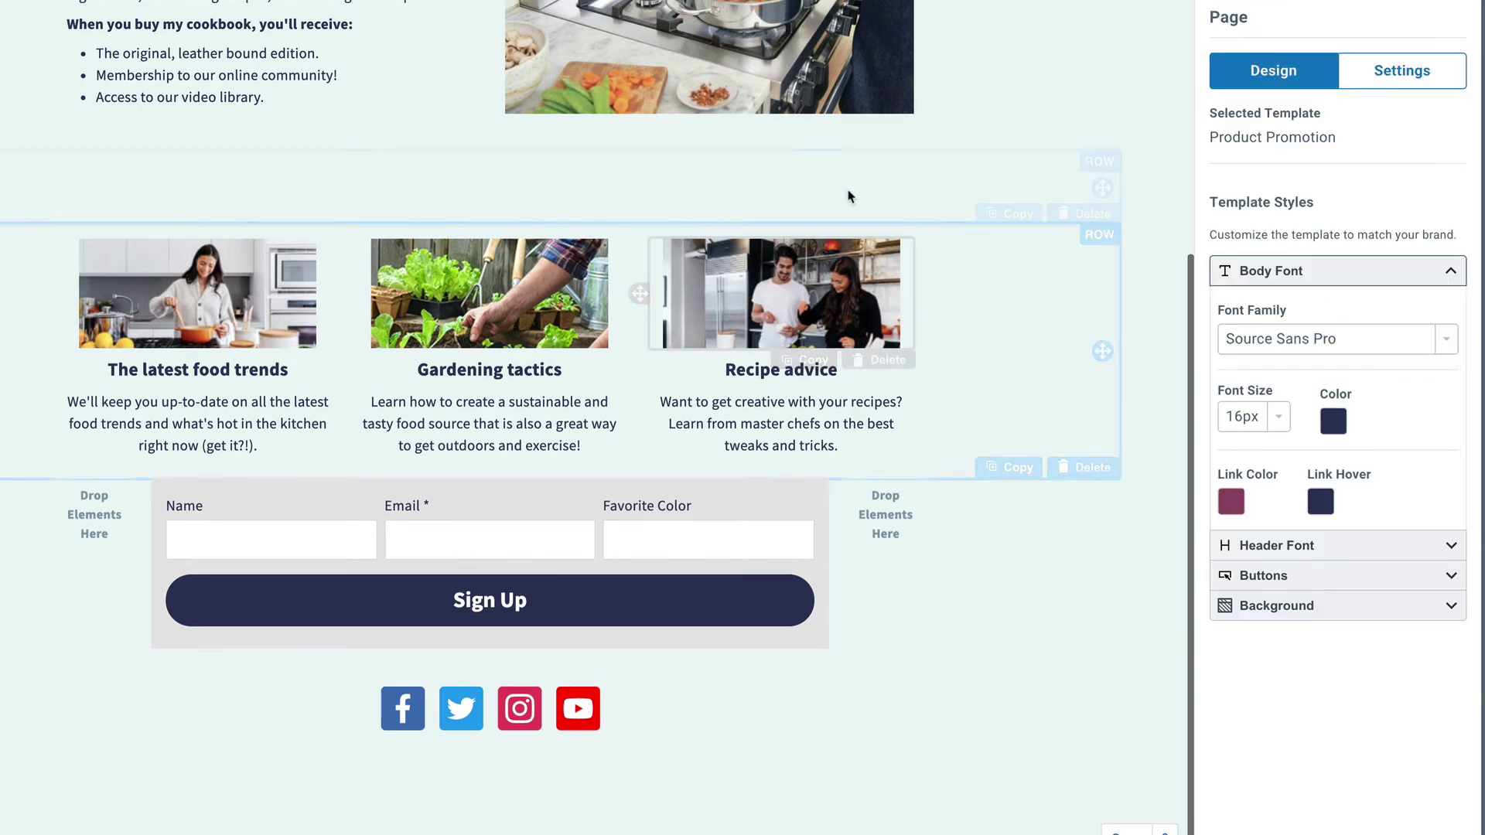
Open the template's background styles and look over the background along the whole page.
click(1266, 610)
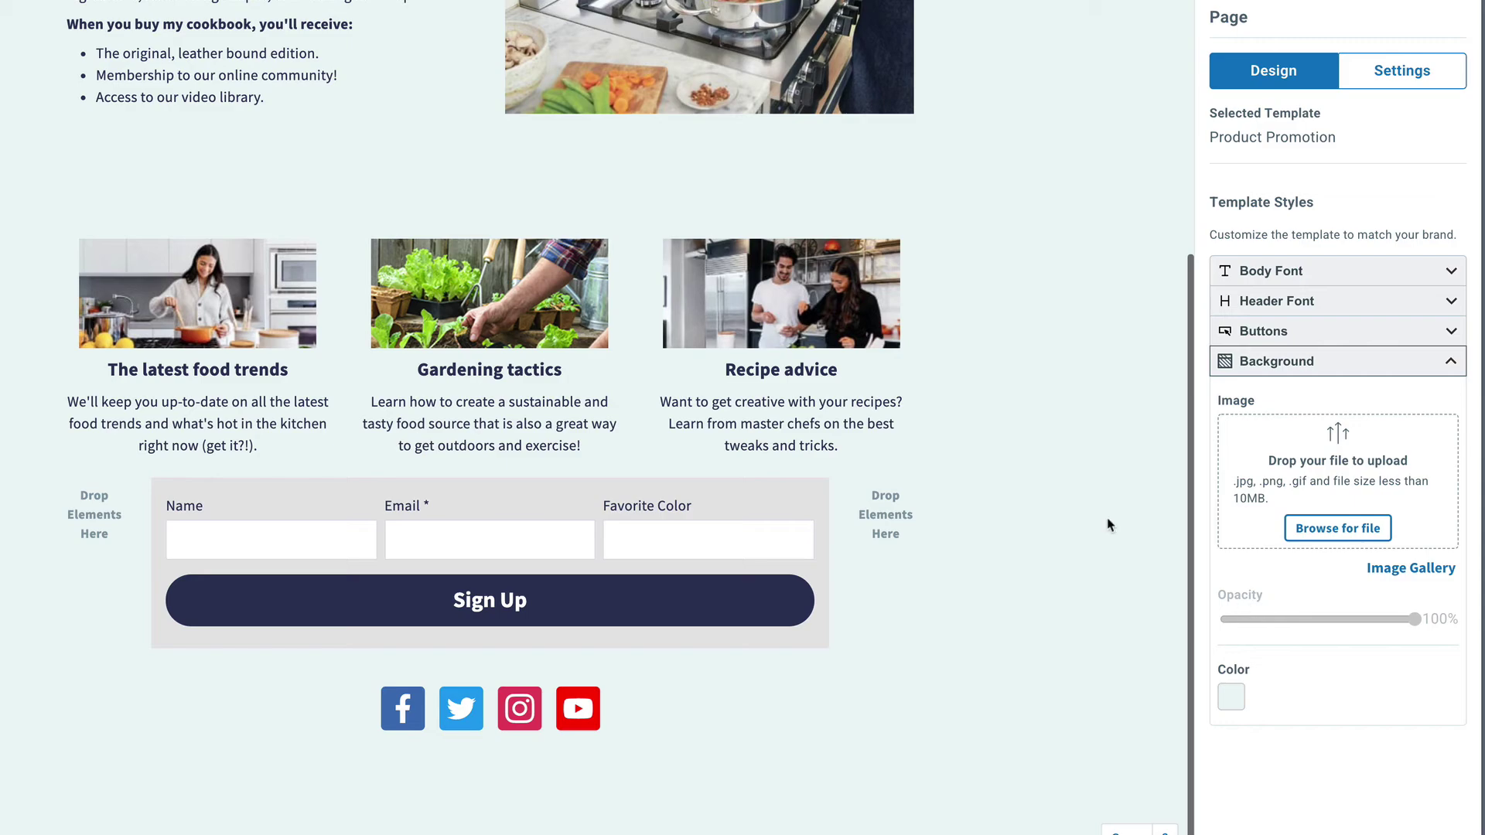
scroll(1051, 352, up, 3)
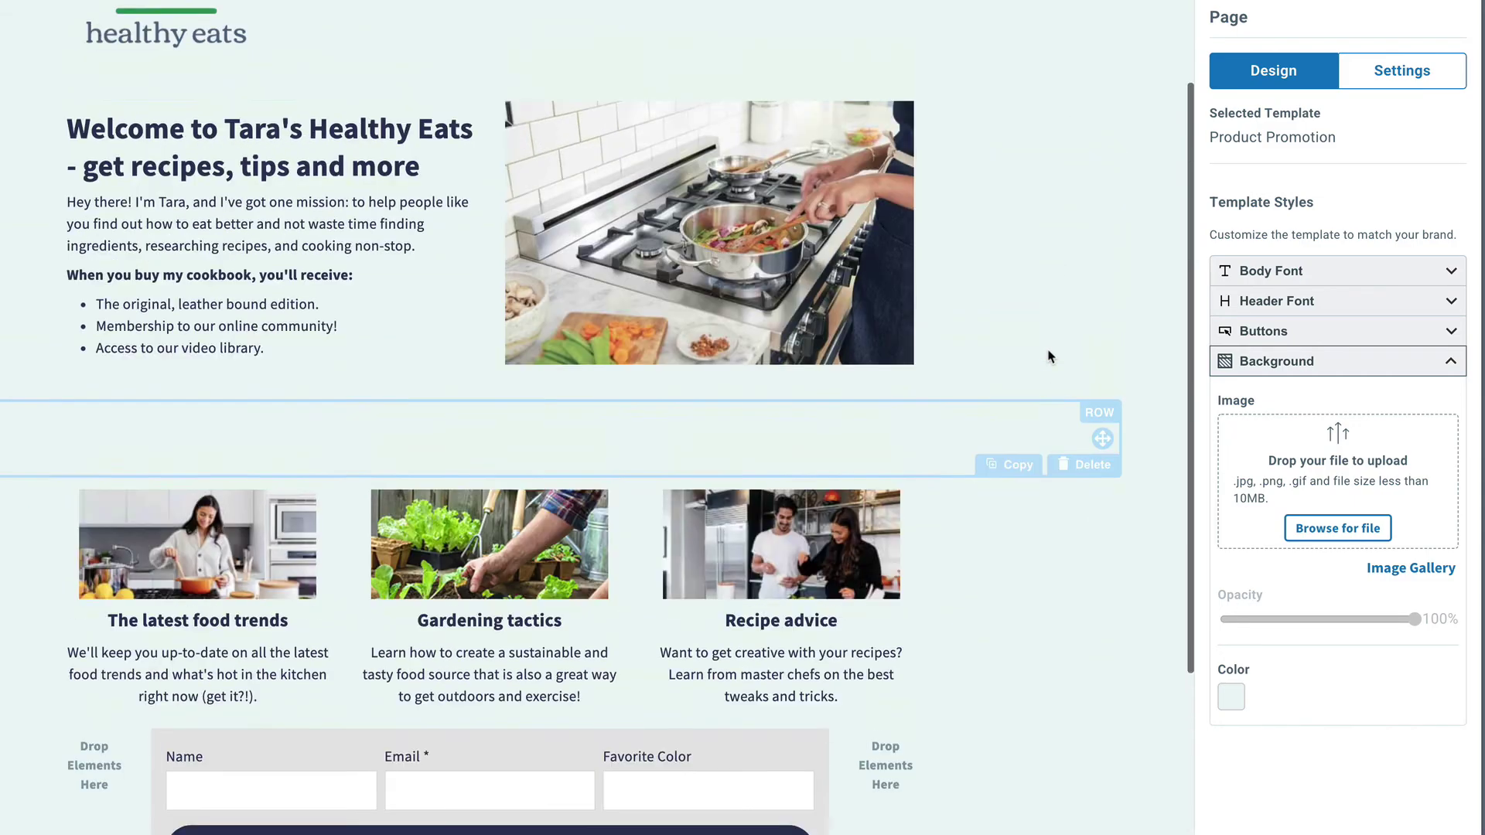
scroll(1051, 357, up, 2)
scroll(1082, 426, down, 5)
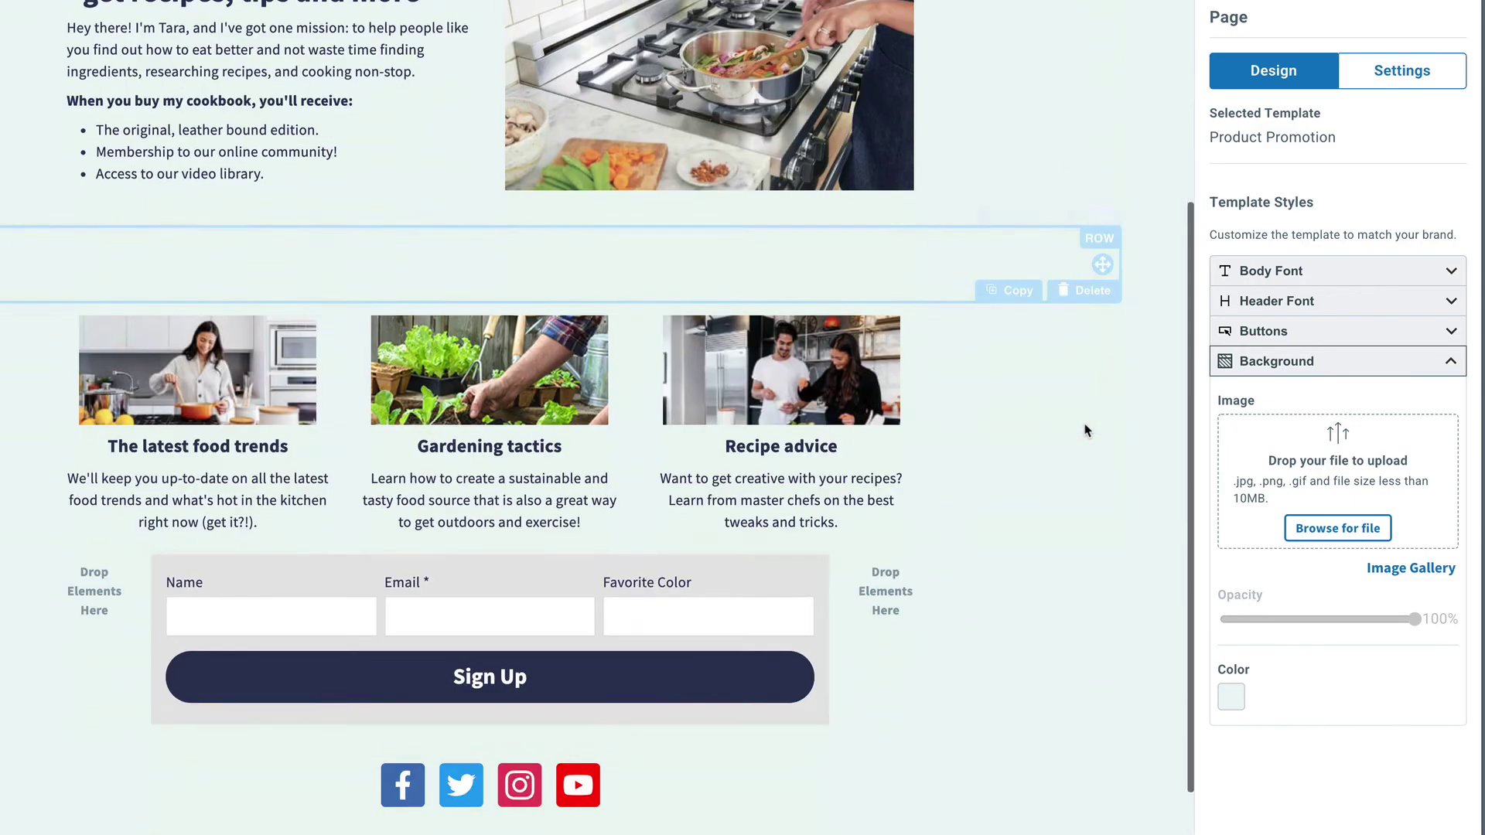
scroll(1084, 431, down, 1)
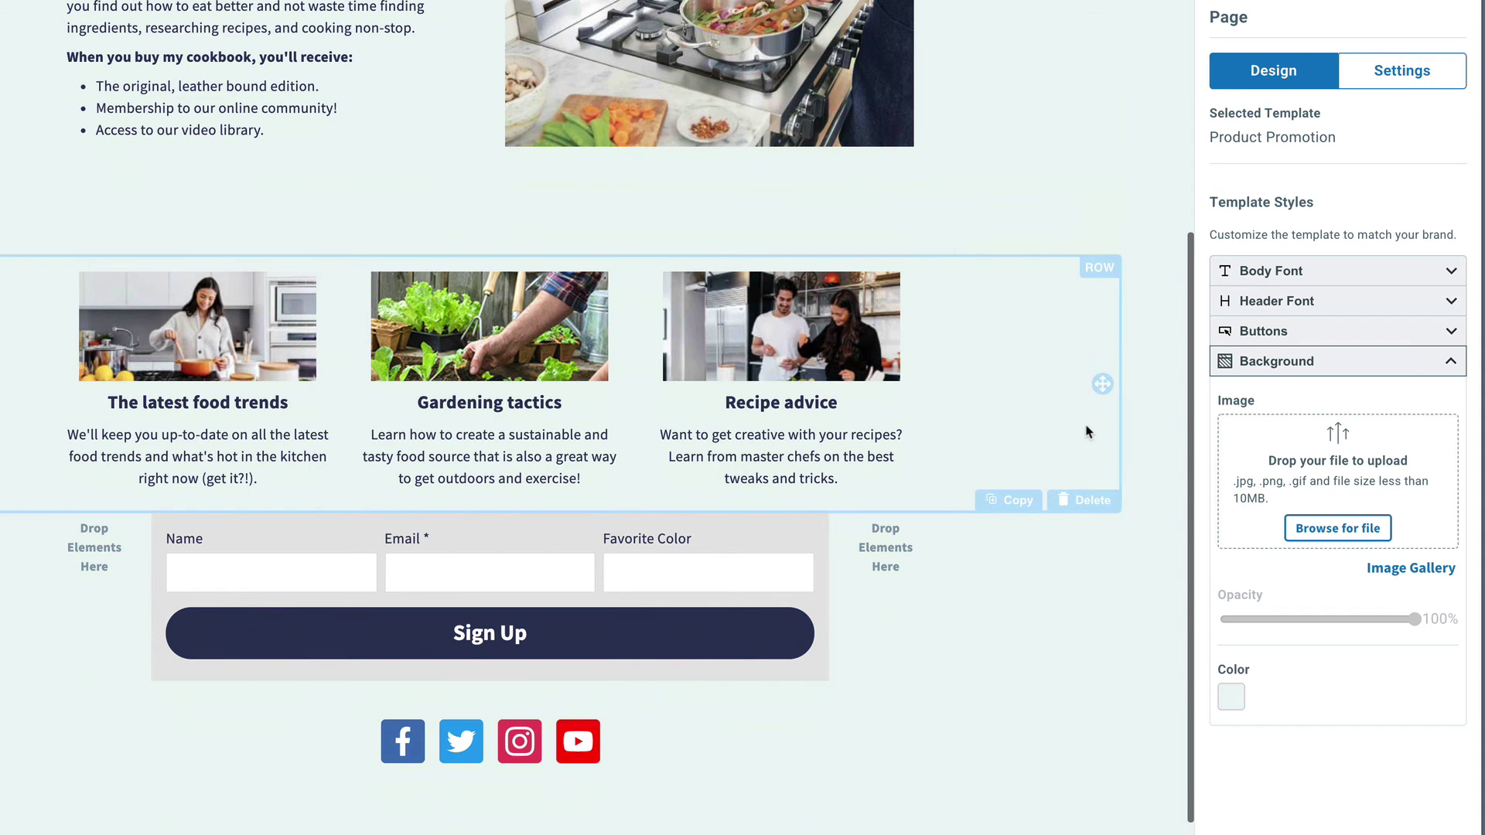
Try the blue background colors #6B71E0 and #292EB4 on the template, and set the background color back to #EDF4F5.
click(1234, 699)
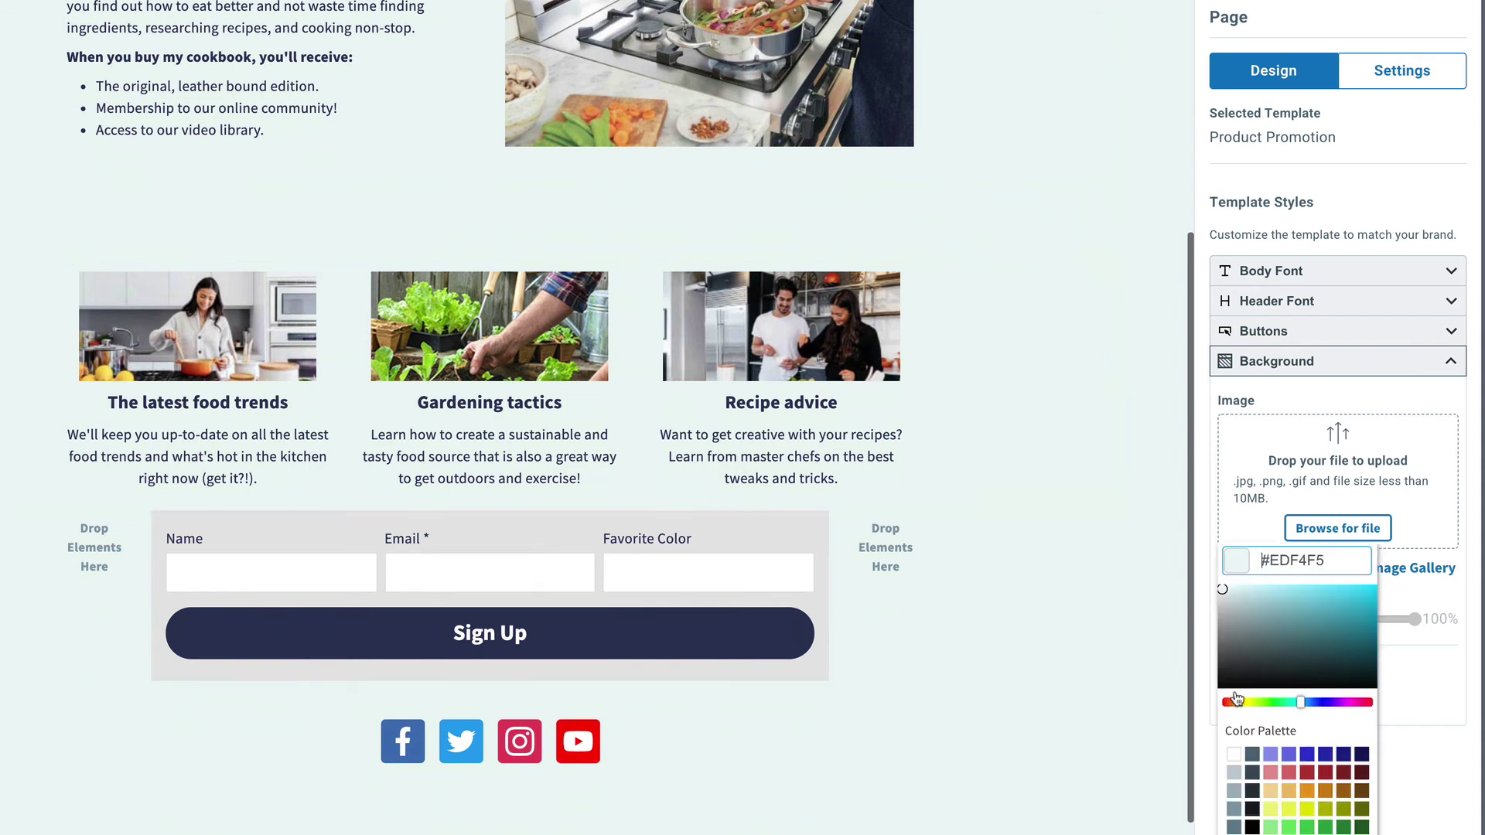
click(1273, 774)
click(1292, 755)
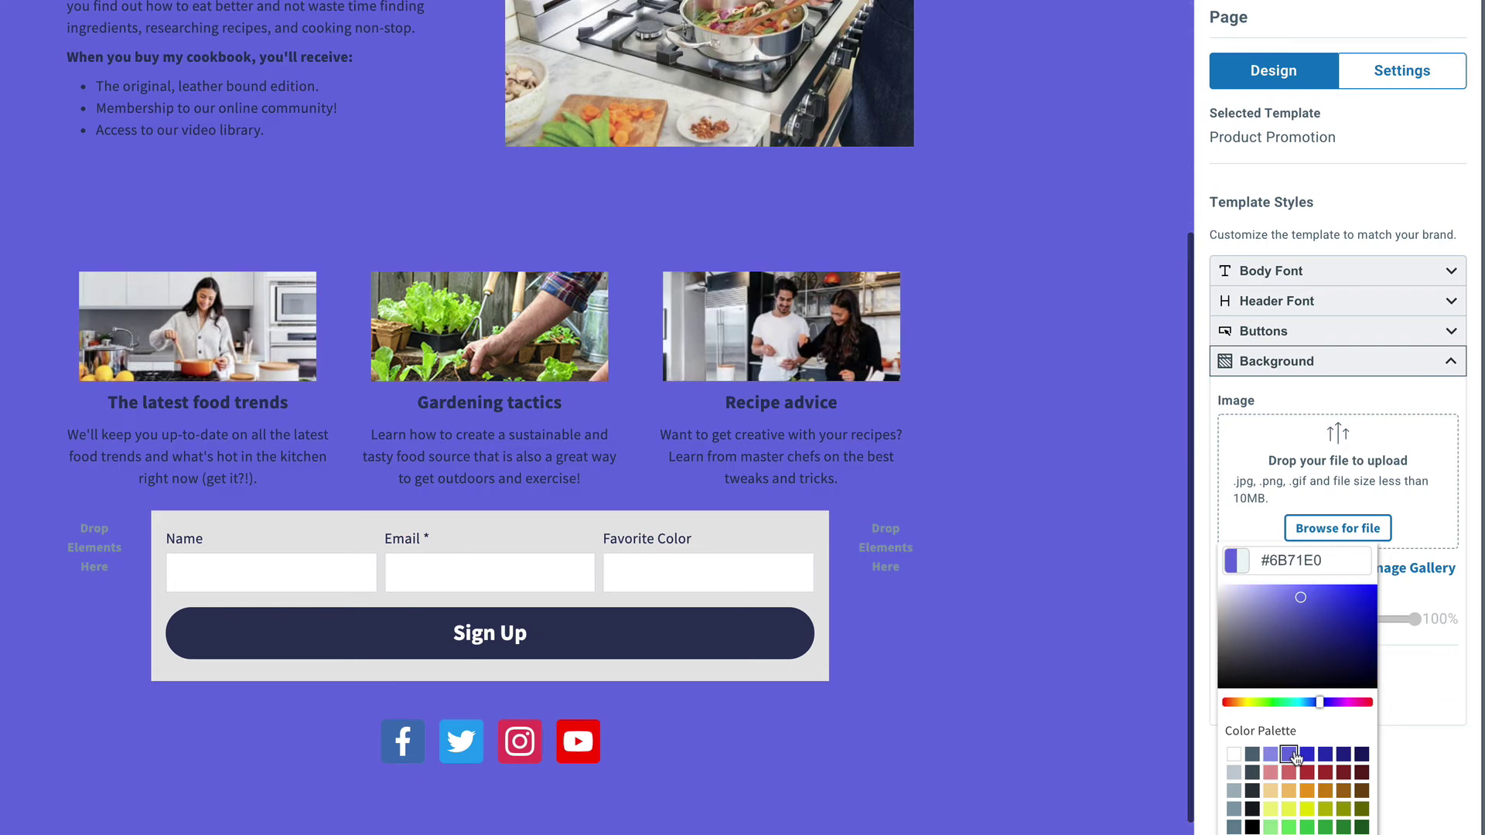
click(1323, 757)
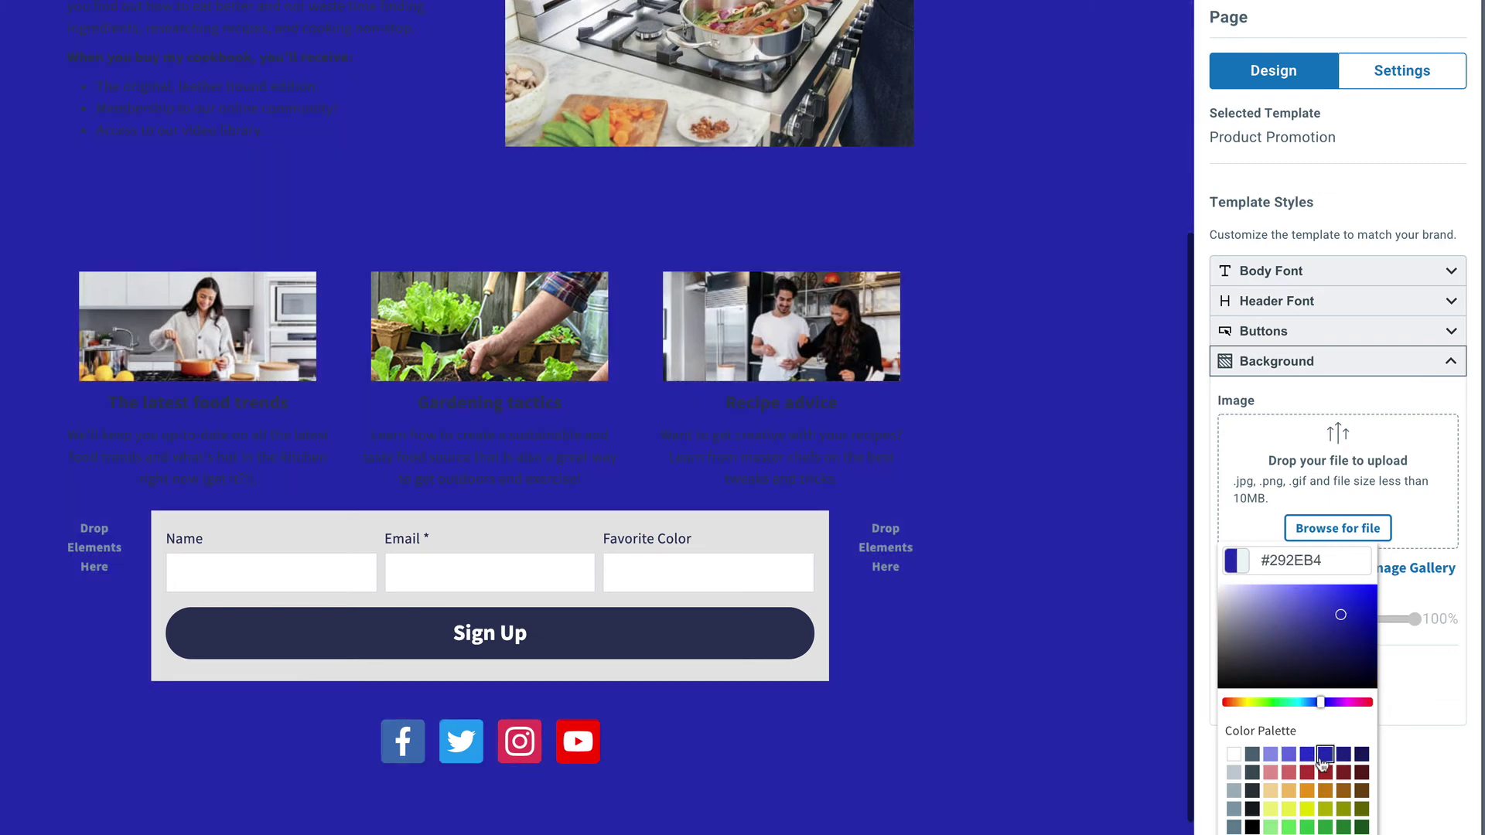
text(#EDF4F5)
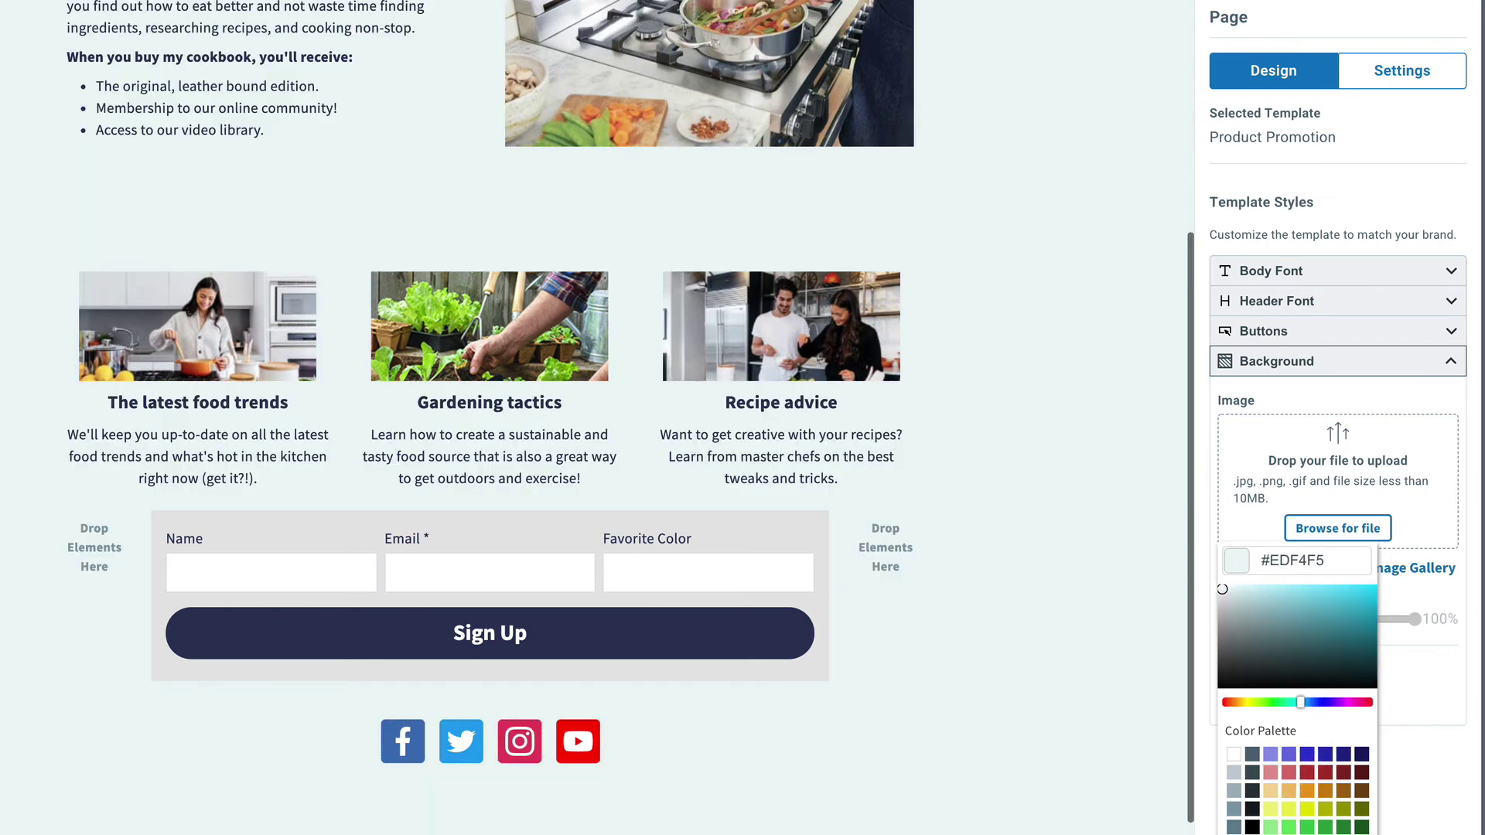
click(1428, 742)
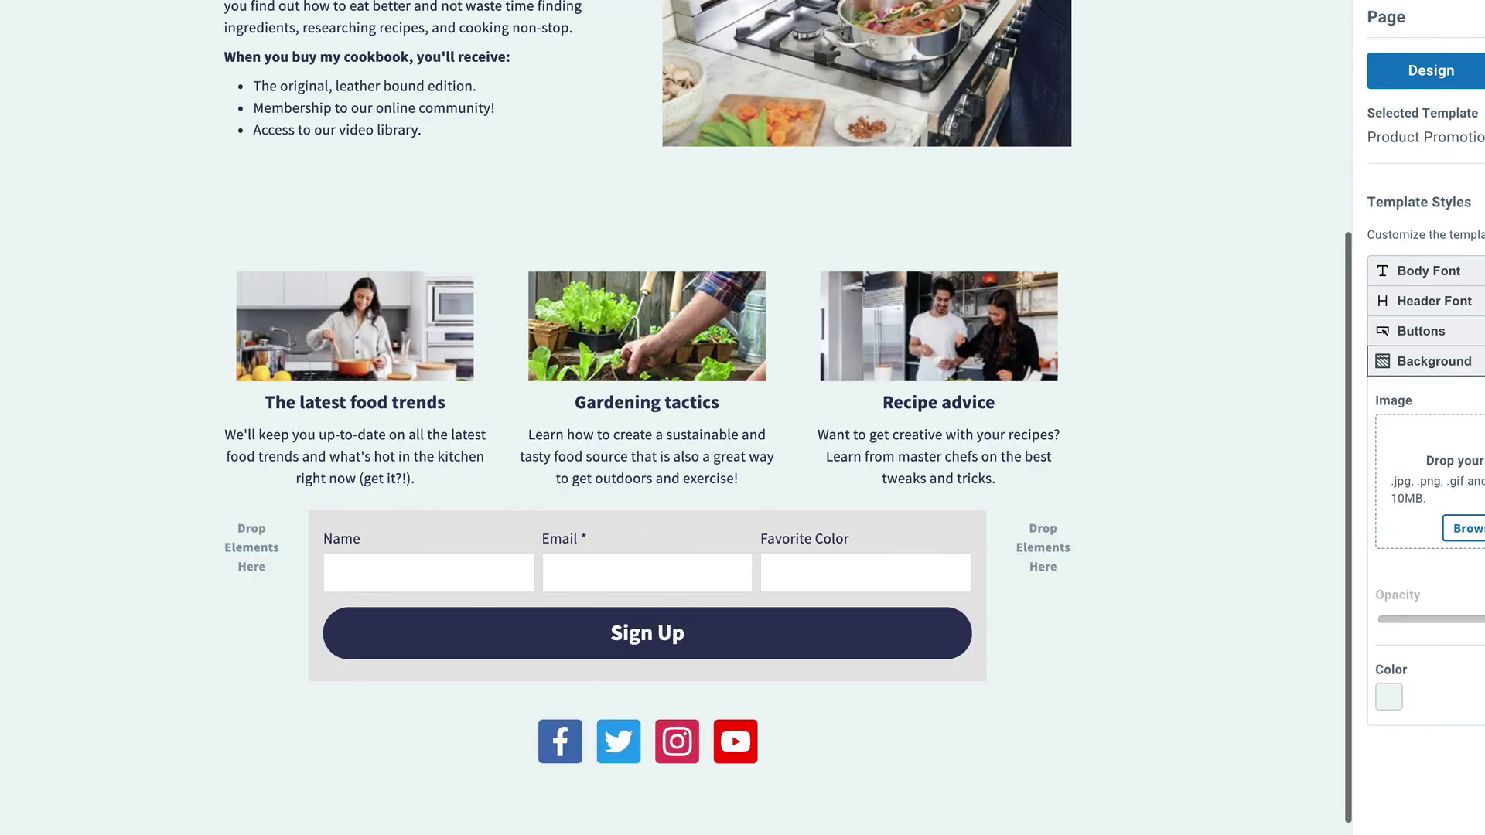
Upload Garden Background.jpeg as the template's background image, check it along the page, and remove it again.
click(1465, 528)
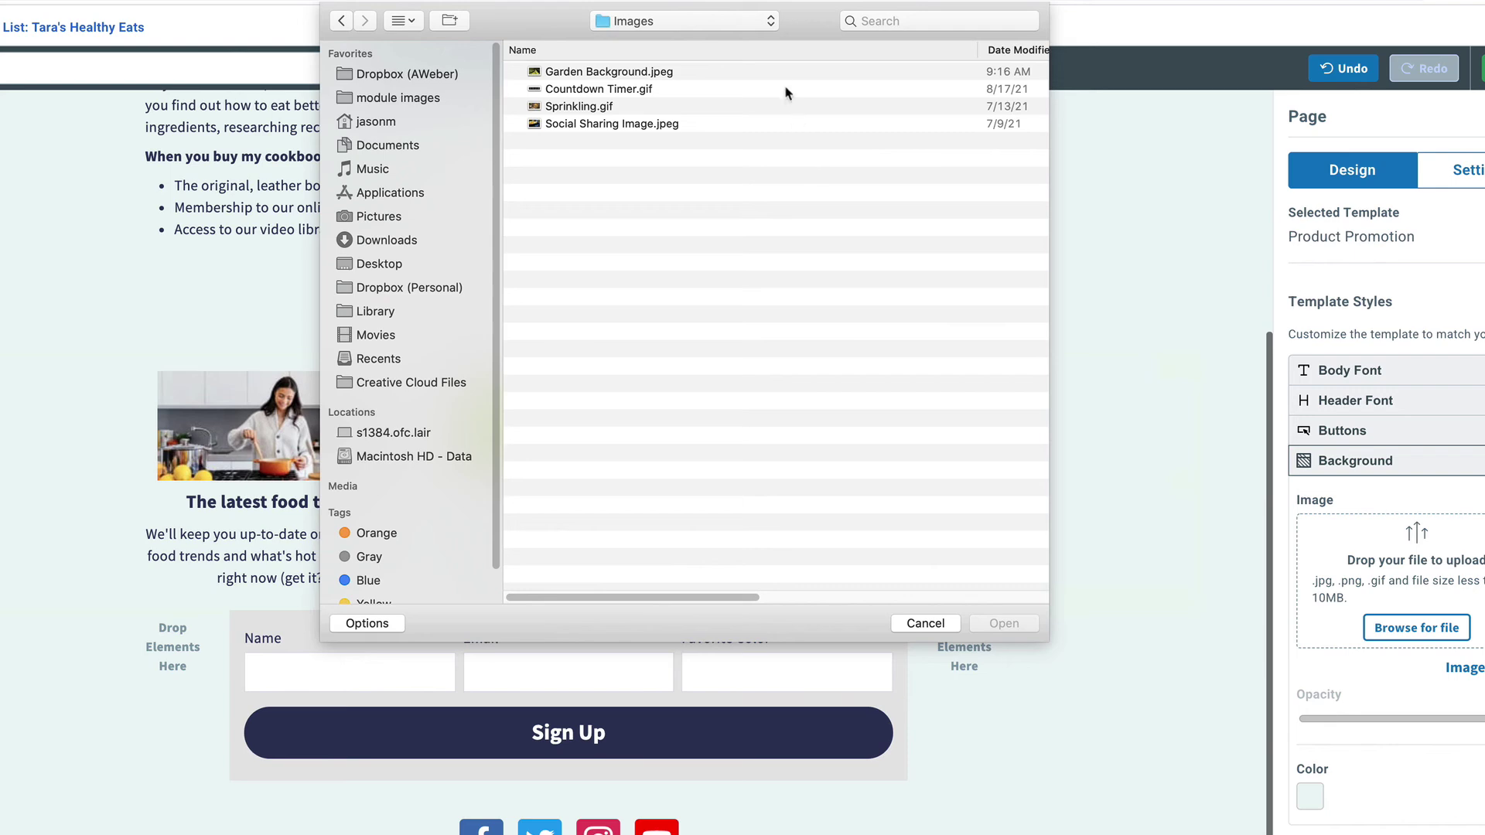
double_click(781, 71)
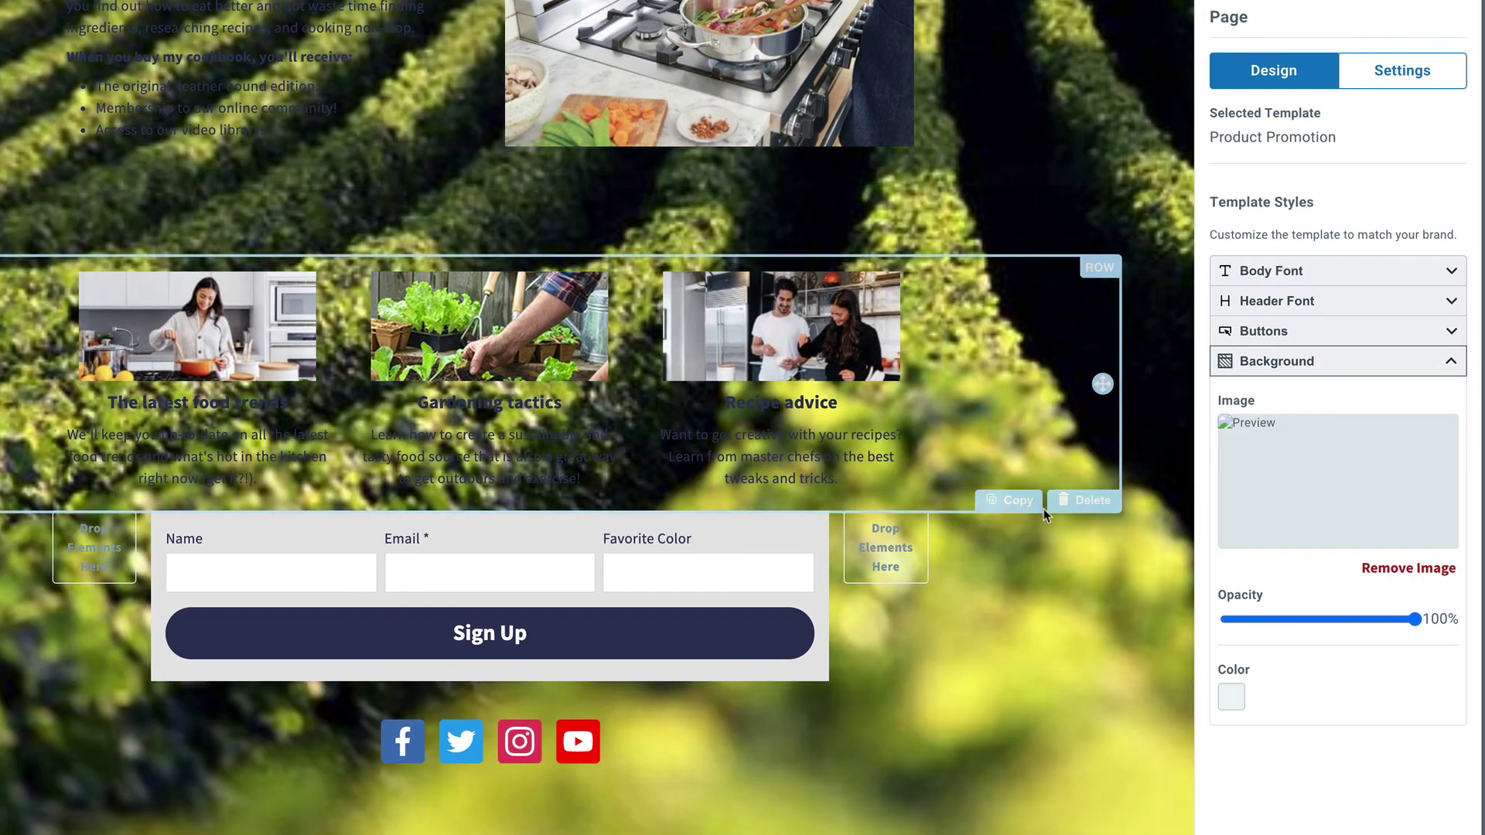
scroll(1106, 665, up, 5)
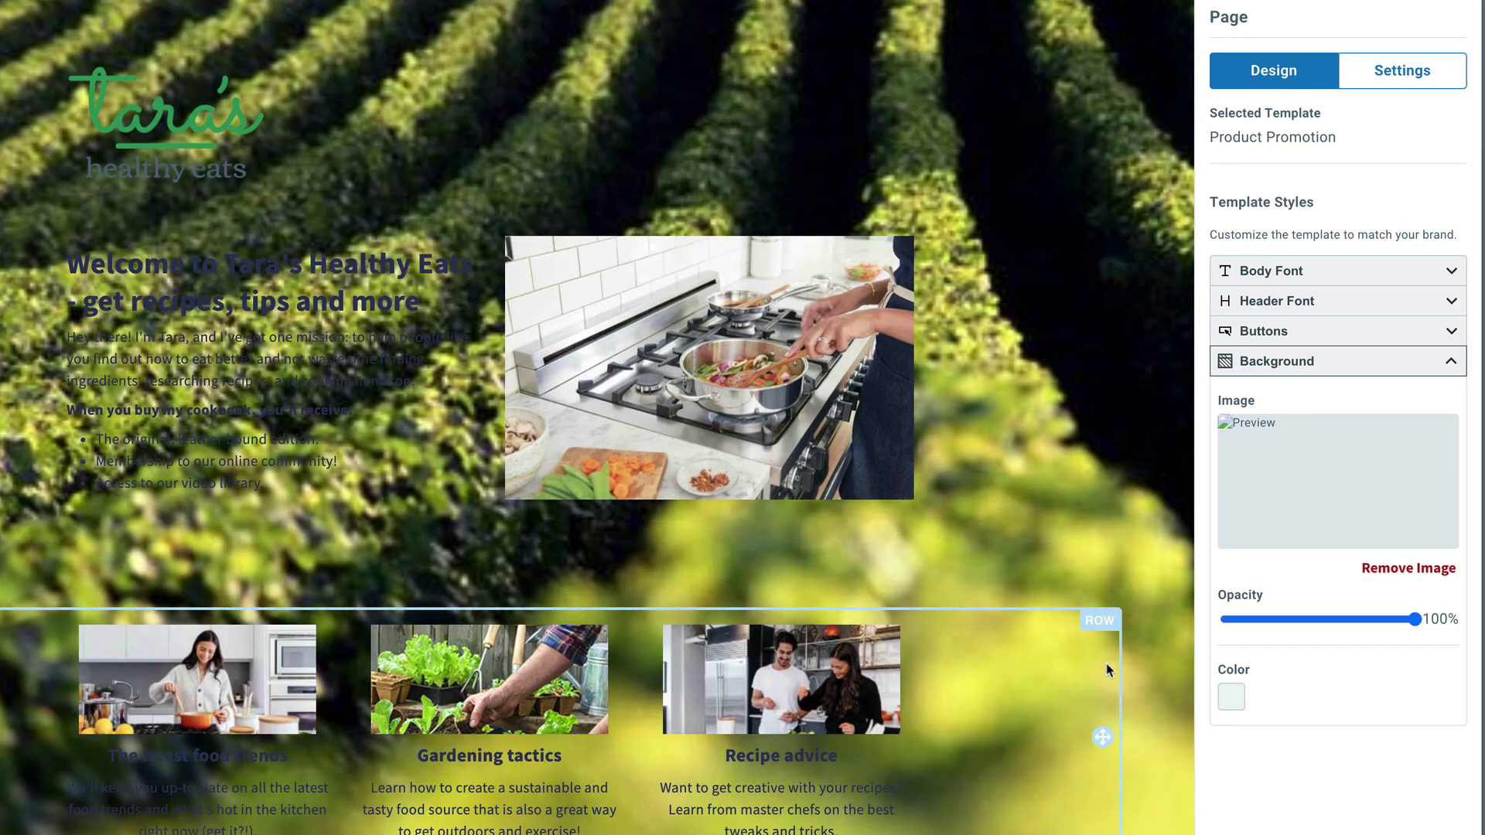
scroll(1106, 670, down, 5)
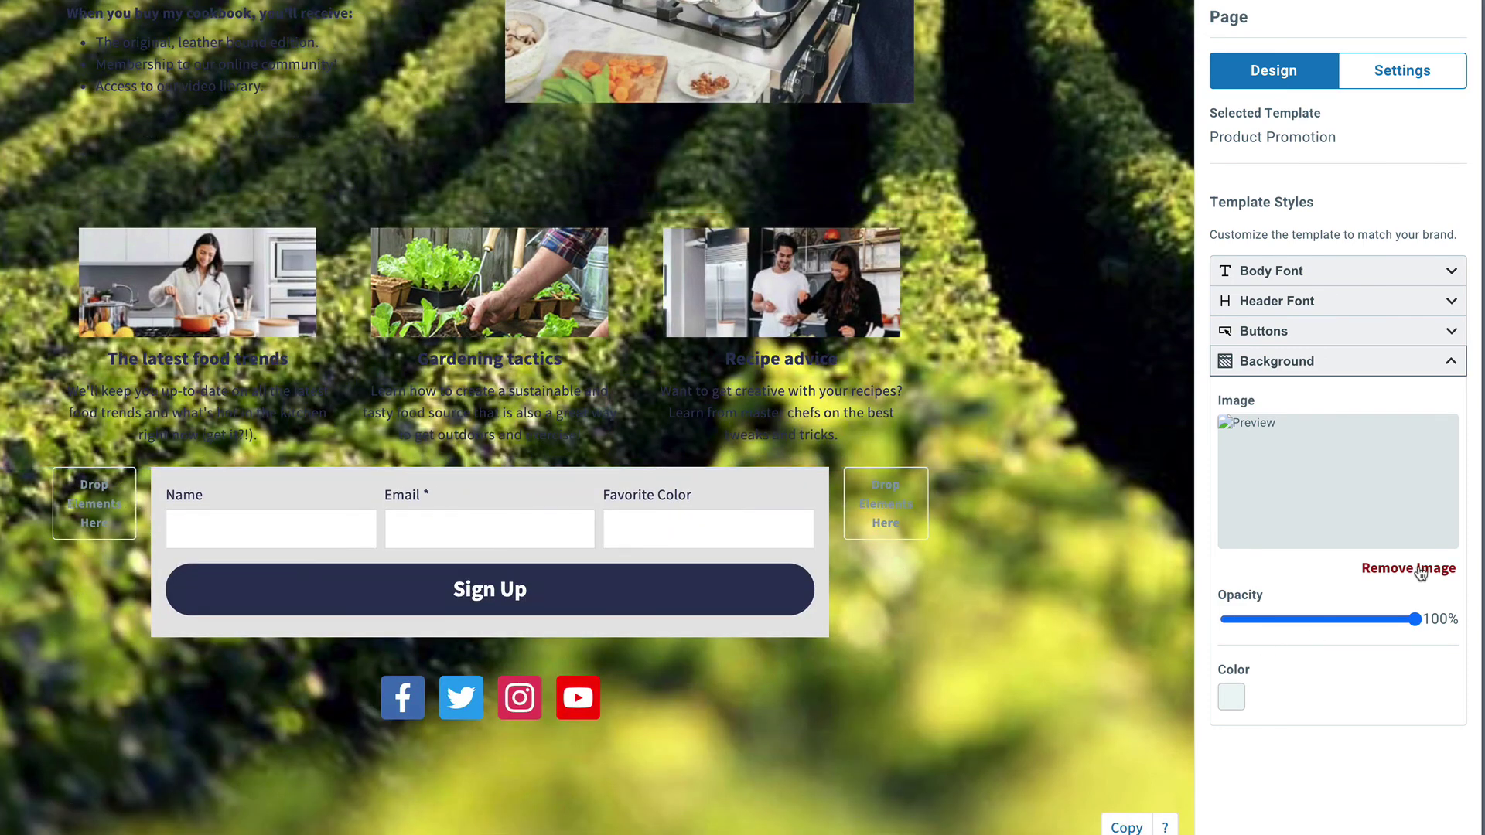
click(1420, 570)
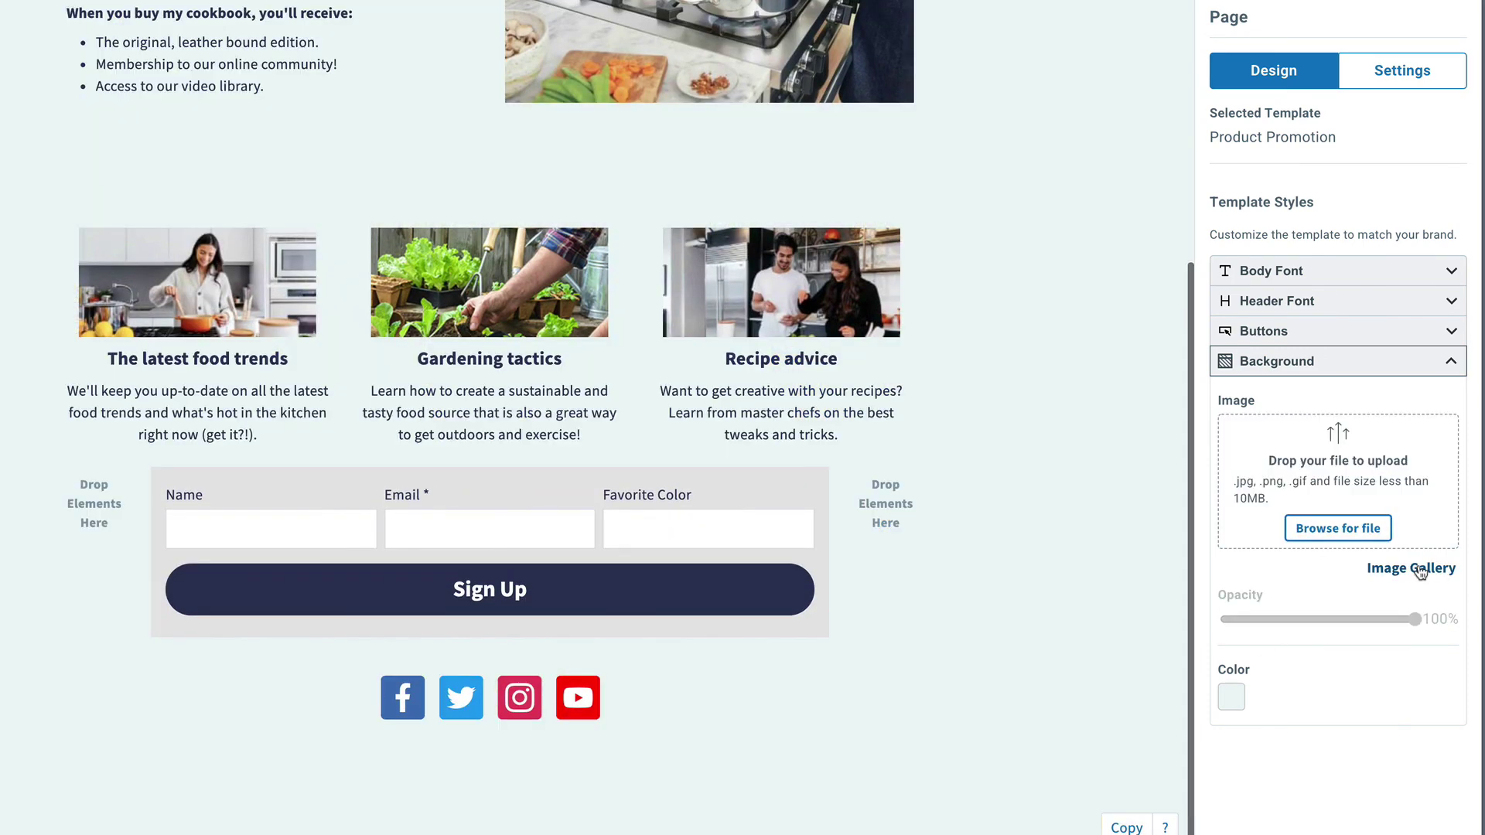